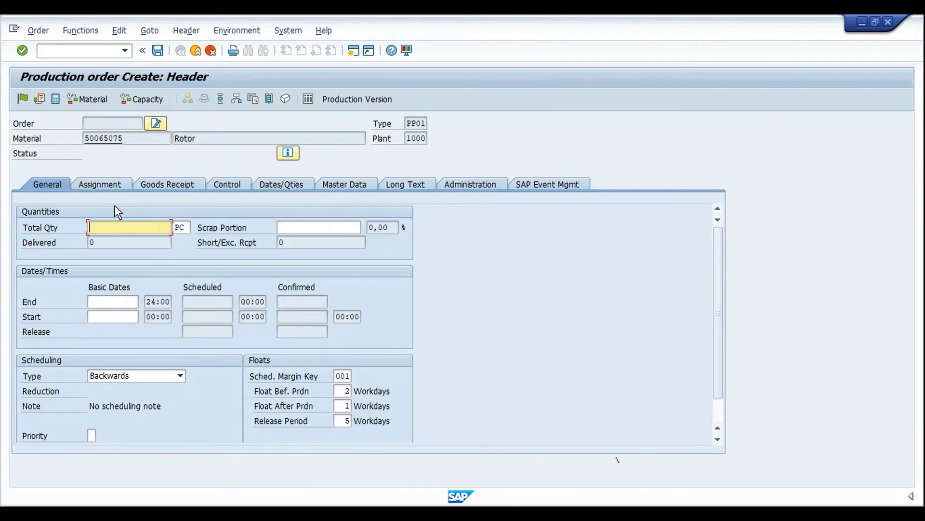
# - Set the Rotor production order's total quantity to 10 PC and schedule it with the Current date scheduling type
pyautogui.click(150, 228)
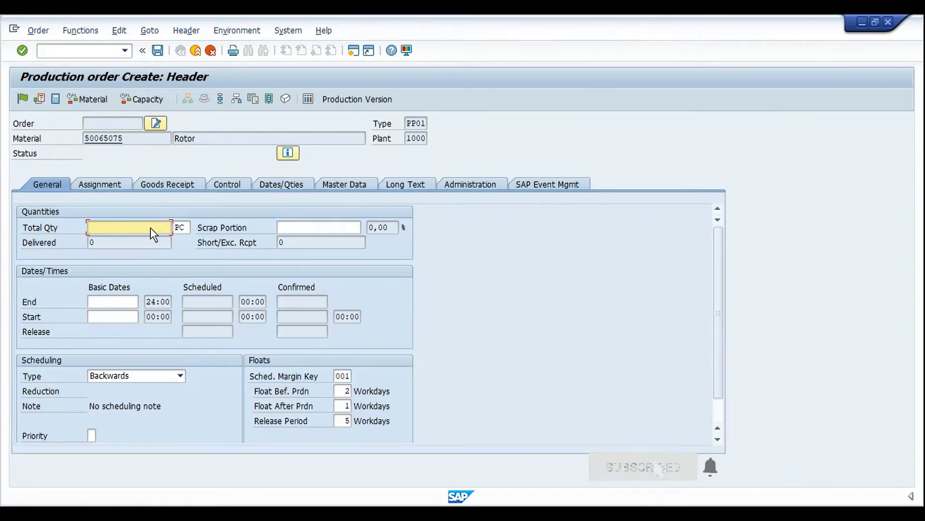
pyautogui.write('10')
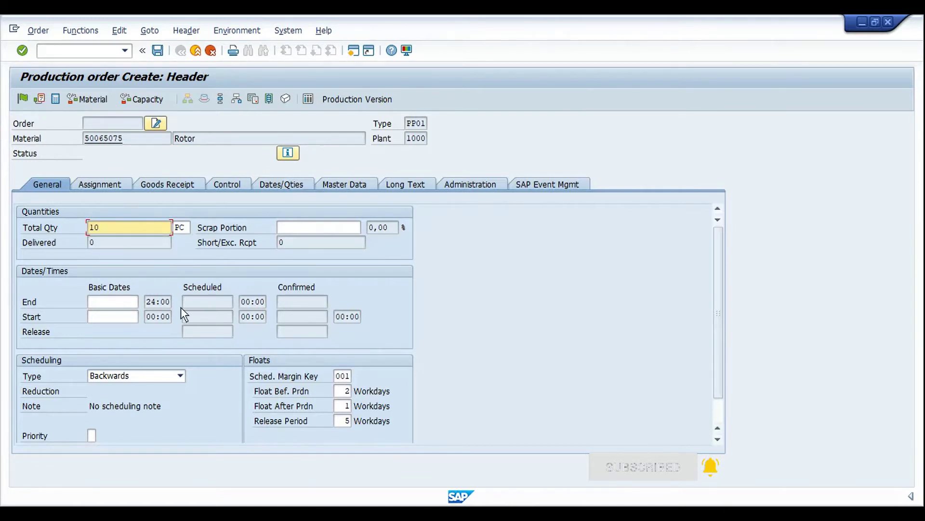
pyautogui.click(140, 375)
pyautogui.click(101, 420)
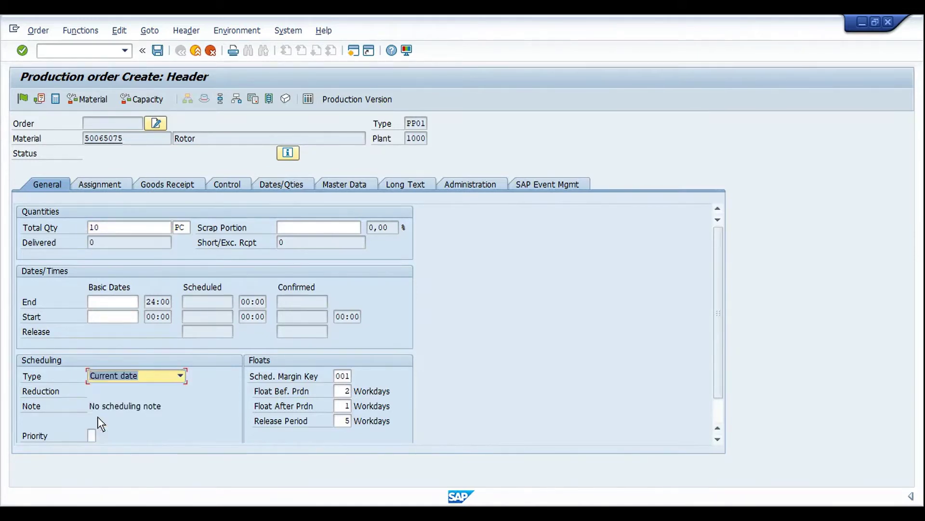
pyautogui.press('Return')
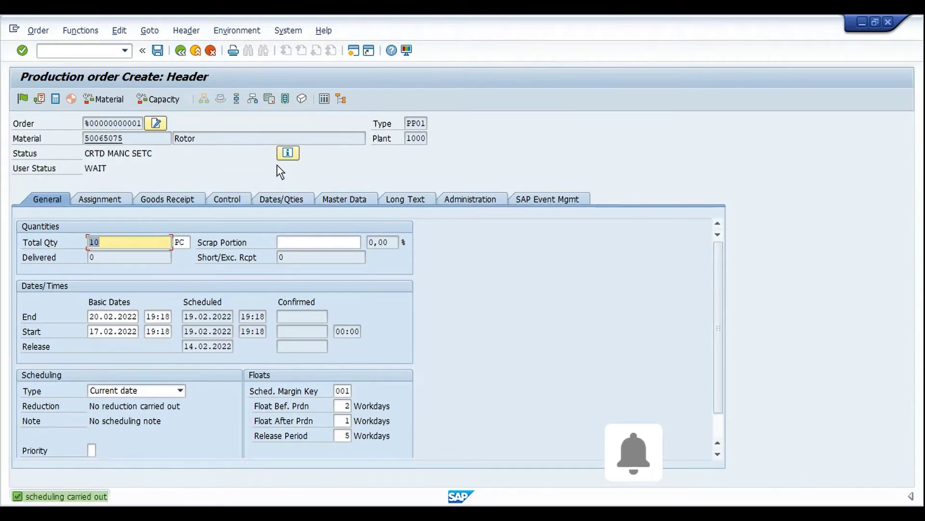
# - Change the order's user status to APPR (Release Approved) and save the order despite the cost calculation error
pyautogui.click(288, 153)
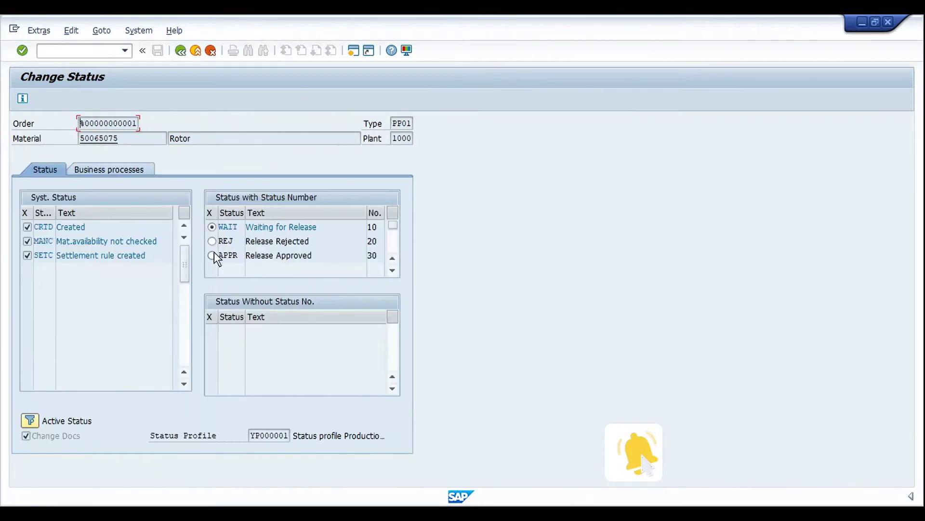
pyautogui.click(212, 255)
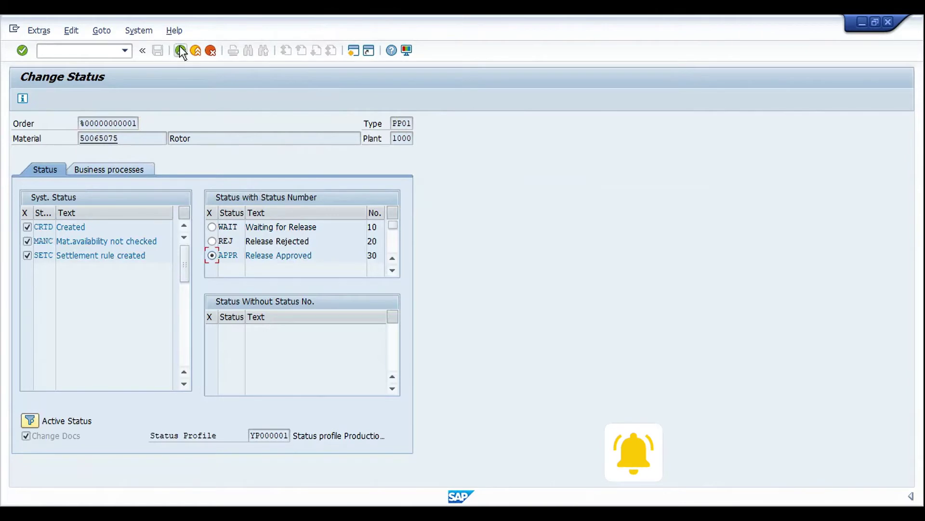
pyautogui.press('F3')
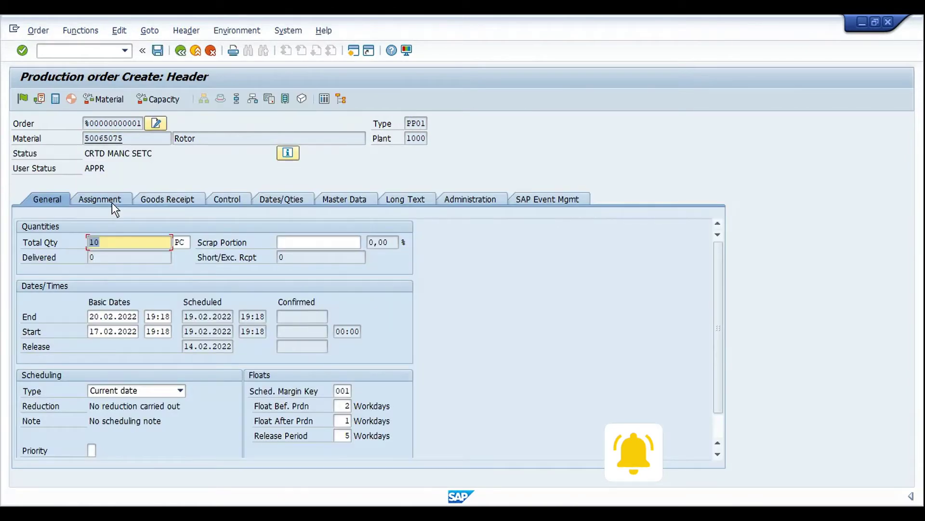
pyautogui.click(158, 50)
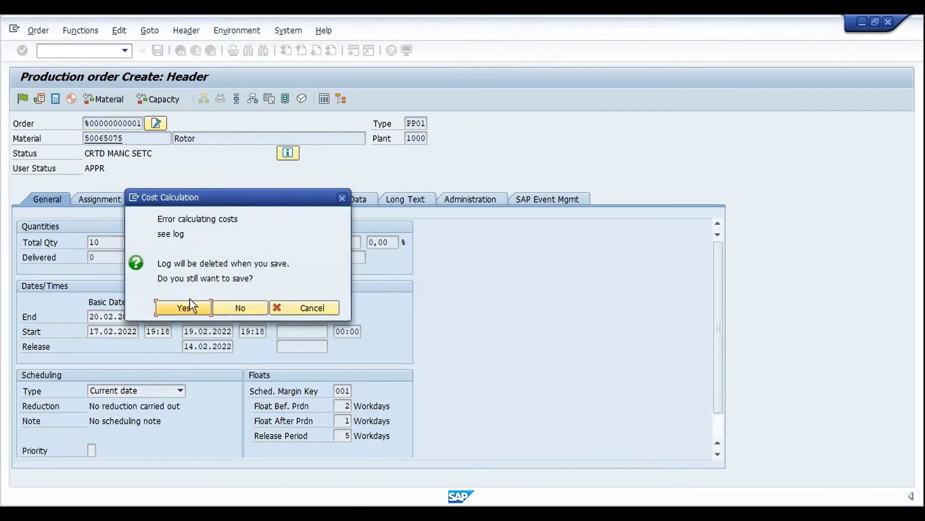
pyautogui.click(184, 311)
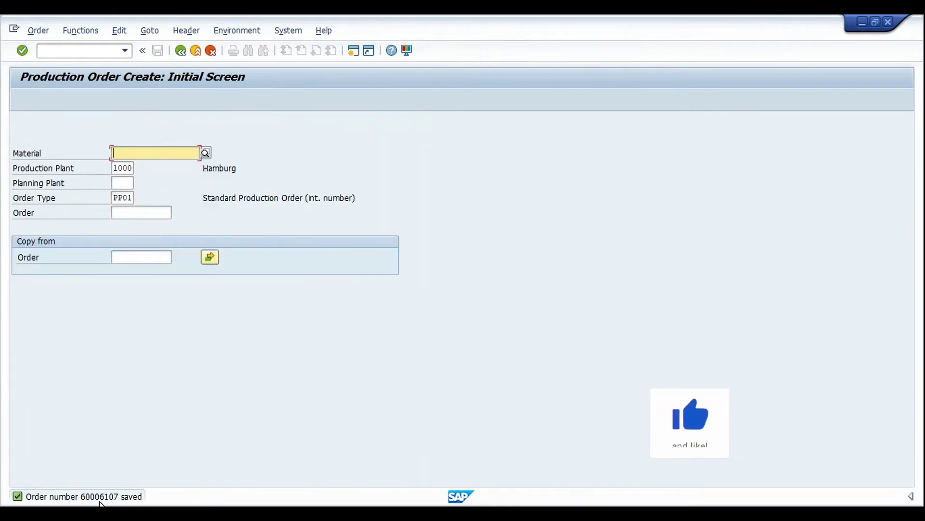
# - Open the saved production order for changing in a new session
pyautogui.click(355, 51)
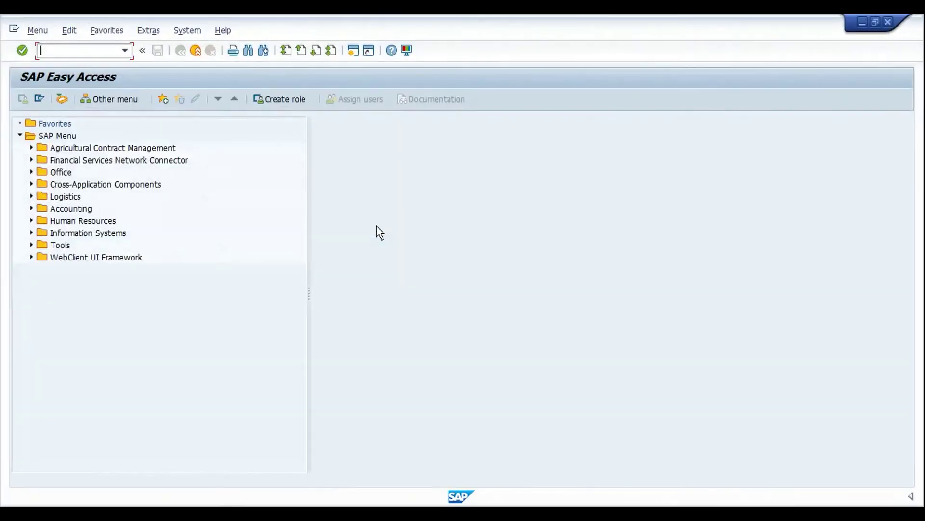
pyautogui.write('CO03')
pyautogui.press('Return')
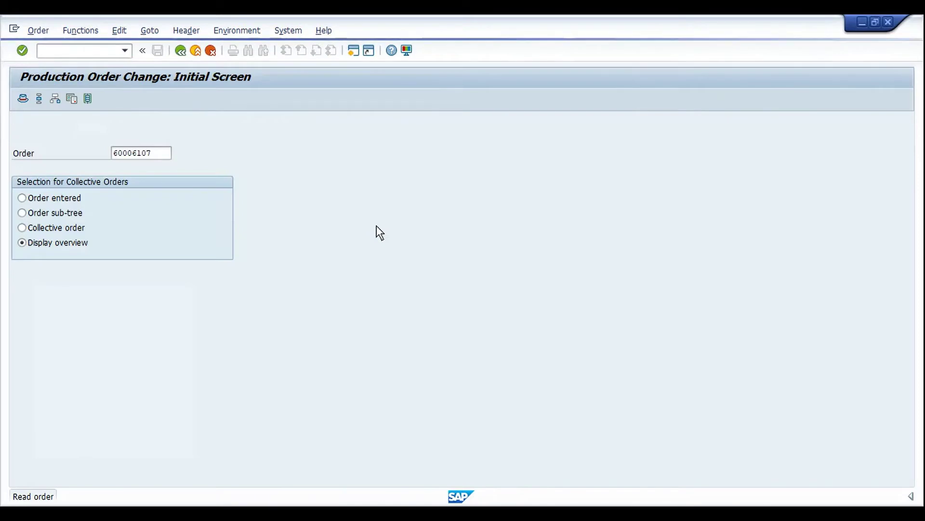
pyautogui.click(134, 243)
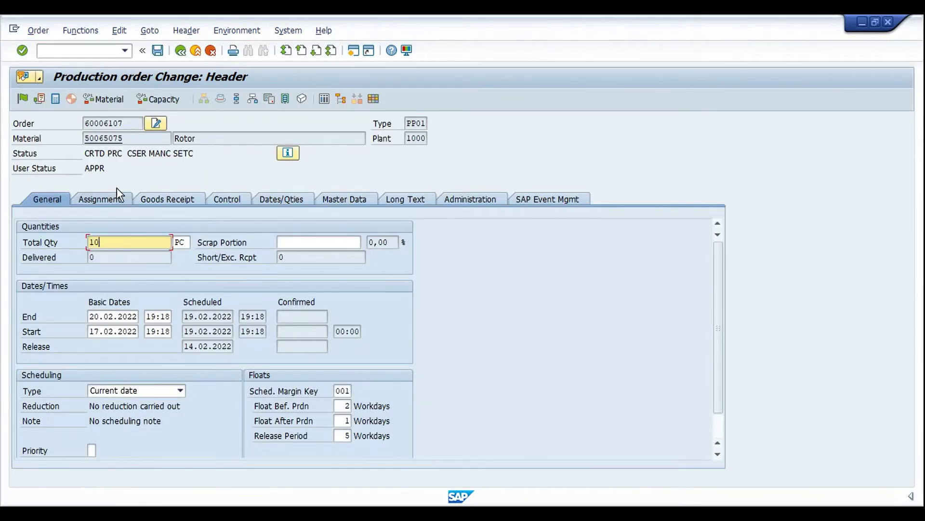
# - Display the serial numbers assigned in the order header, review the whole list and close it
pyautogui.click(85, 123)
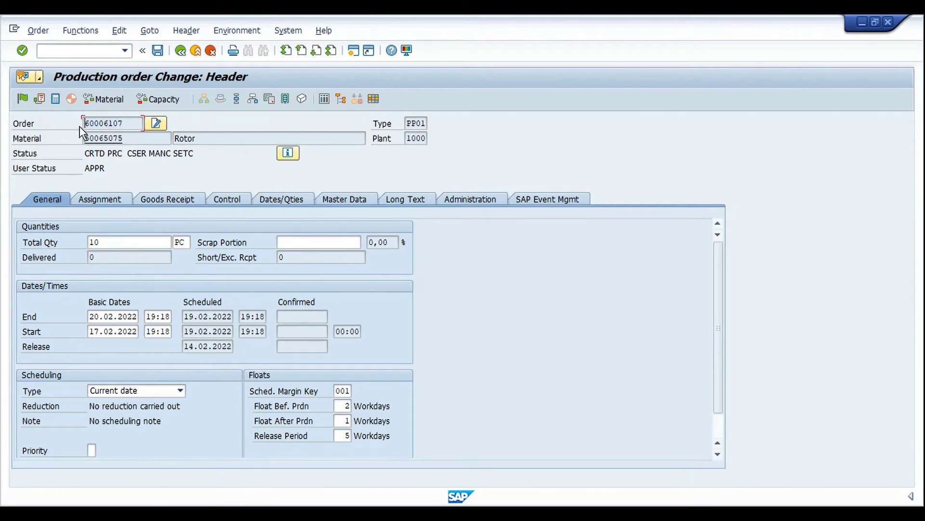
pyautogui.click(198, 30)
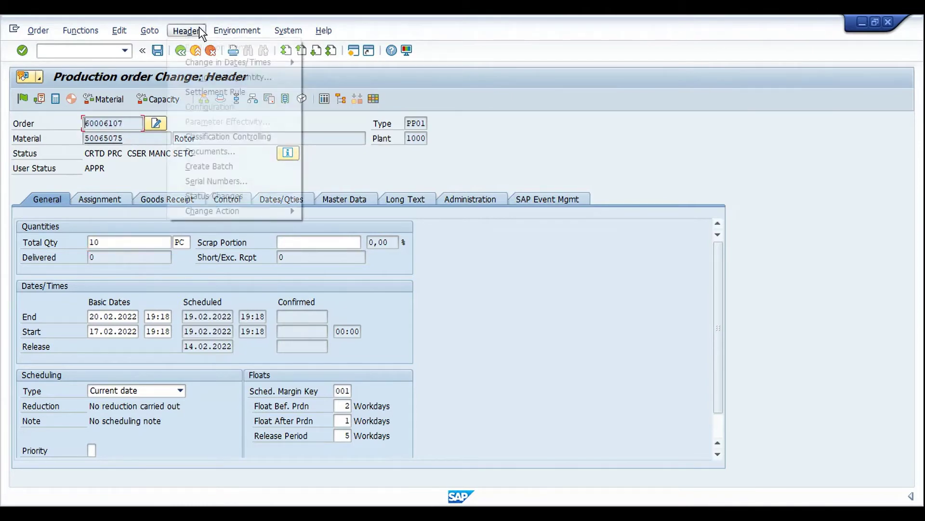
pyautogui.click(210, 181)
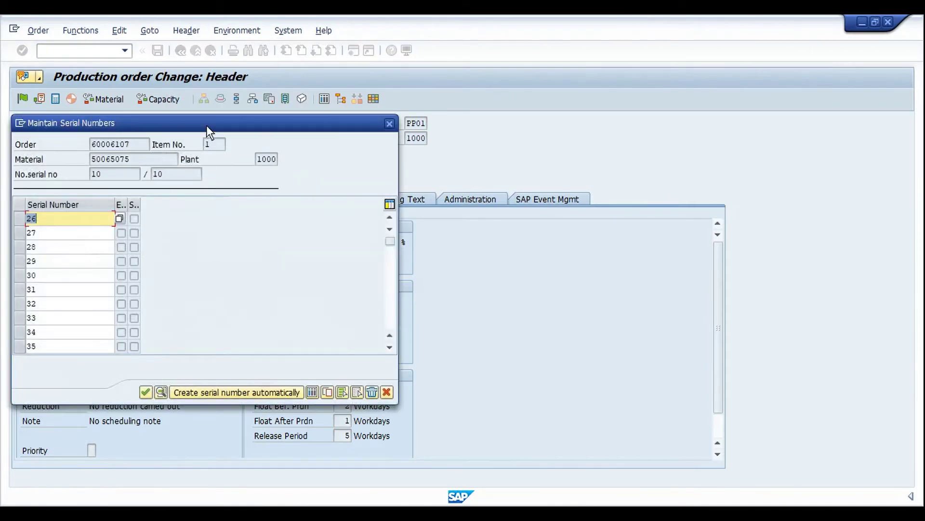
pyautogui.moveTo(206, 125); pyautogui.dragTo(508, 80)
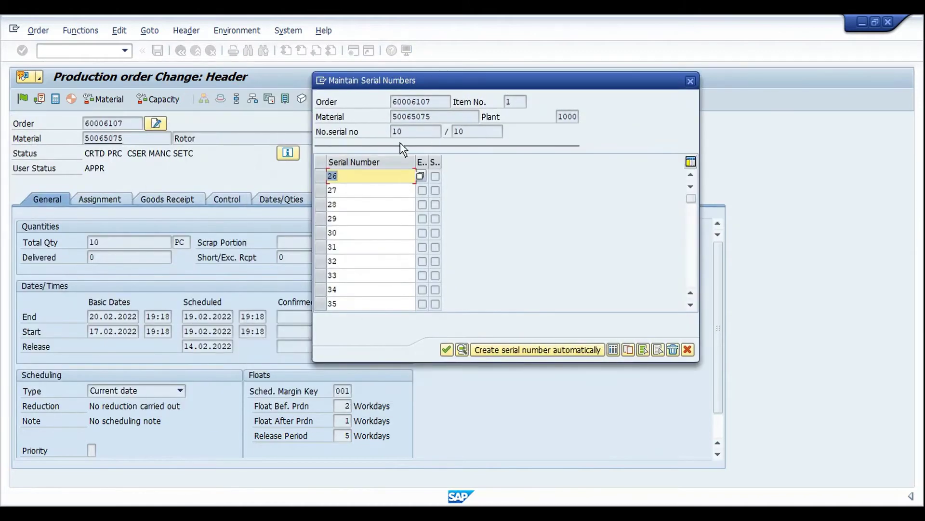
pyautogui.click(362, 178)
pyautogui.click(690, 305)
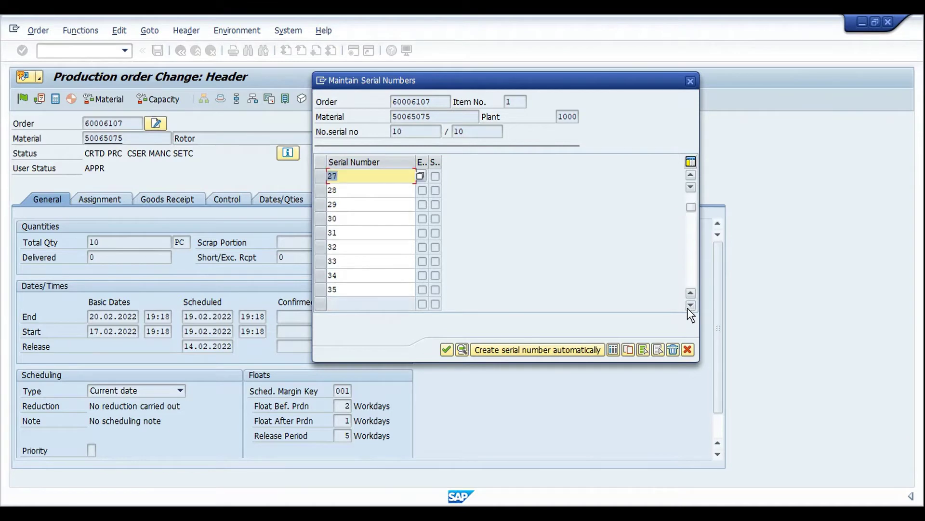
pyautogui.click(402, 294)
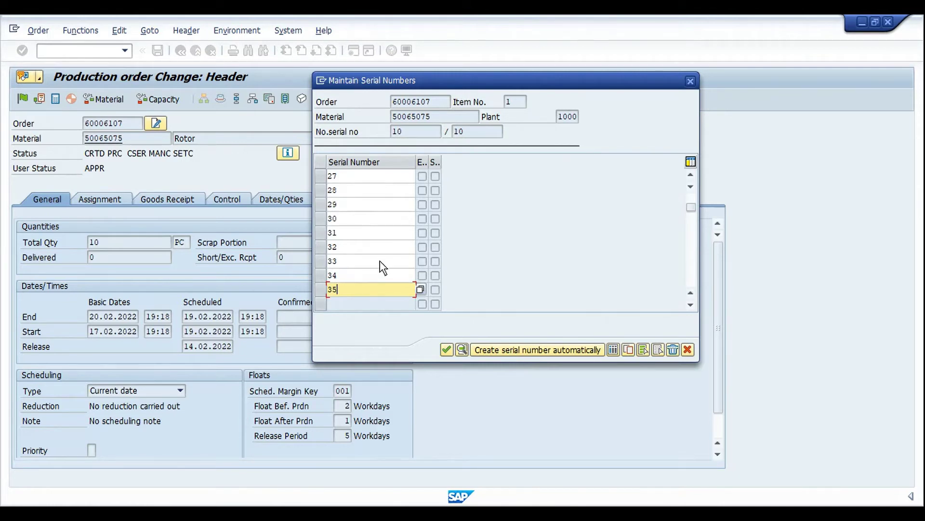
pyautogui.click(447, 350)
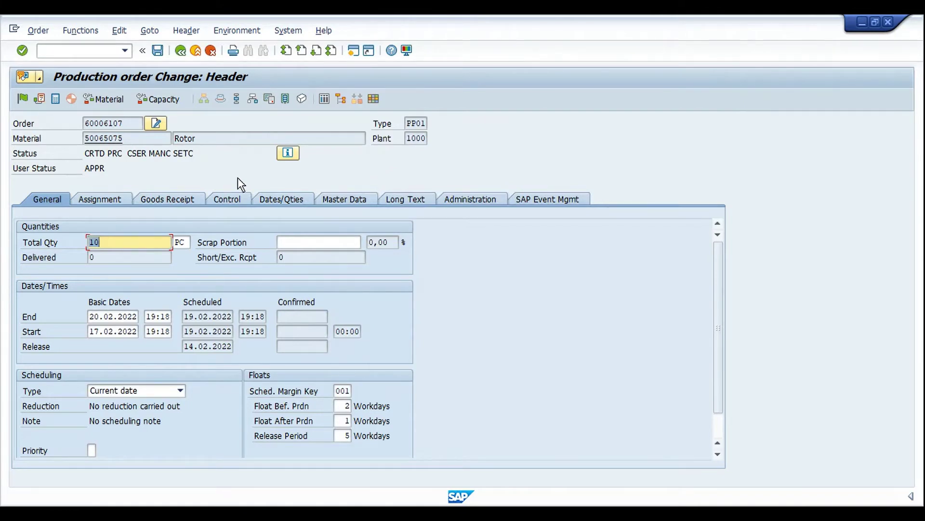
# - Display the Rotor material's Work Scheduling data from the order header and check its serial number profile
pyautogui.click(142, 138)
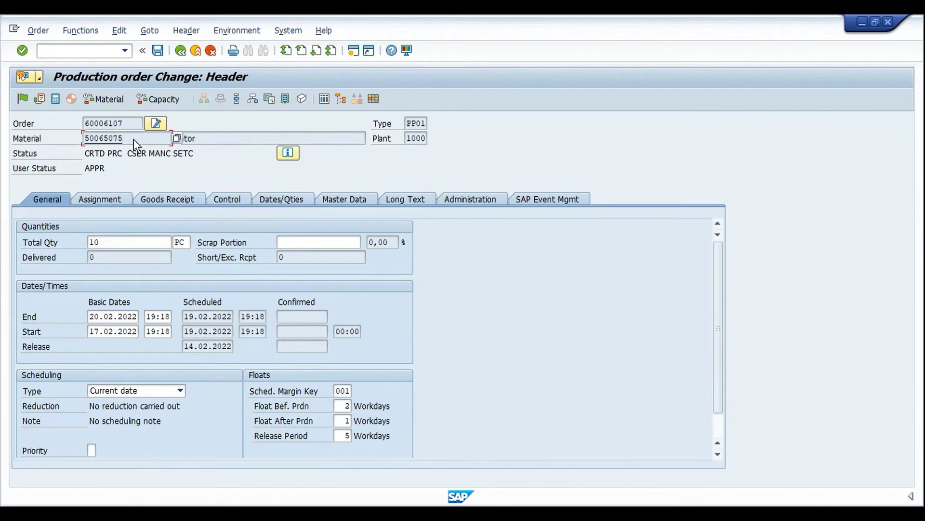
pyautogui.doubleClick(109, 138)
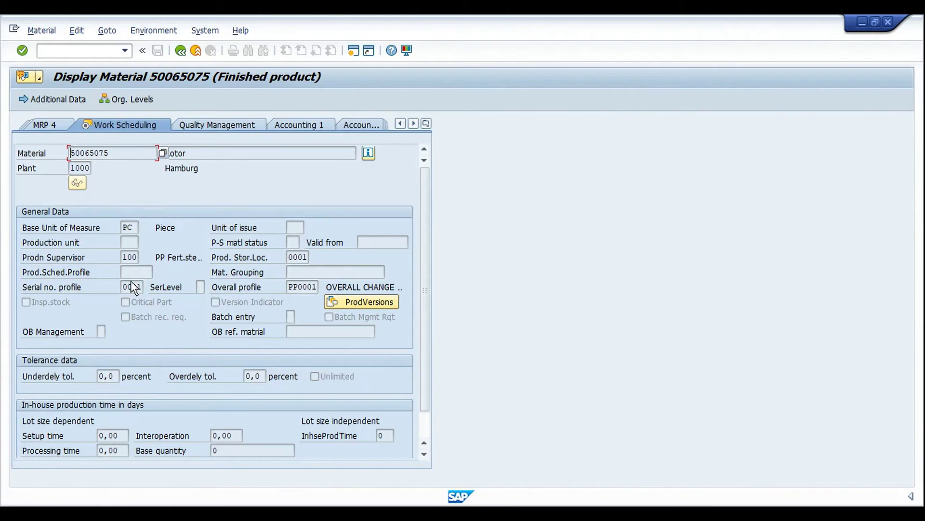
pyautogui.moveTo(121, 288); pyautogui.dragTo(146, 293)
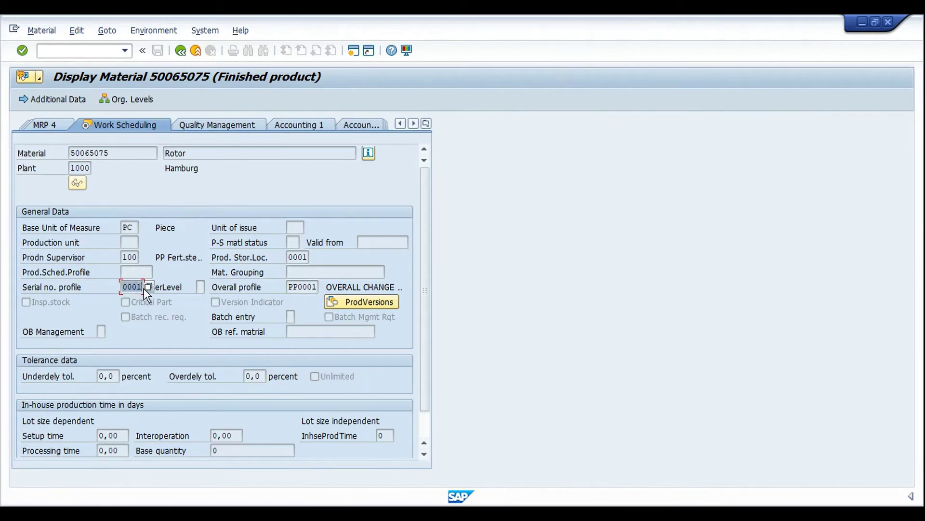
pyautogui.click(146, 293)
# - Open the serial number profile configuration in a new session and display the serializing procedures of profile 0001
pyautogui.click(354, 50)
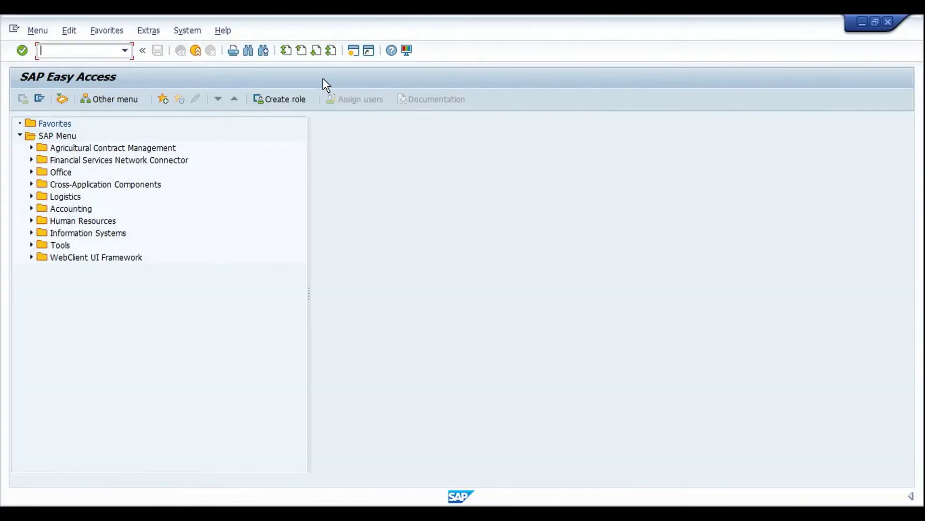
pyautogui.write('co02')
pyautogui.press('Return')
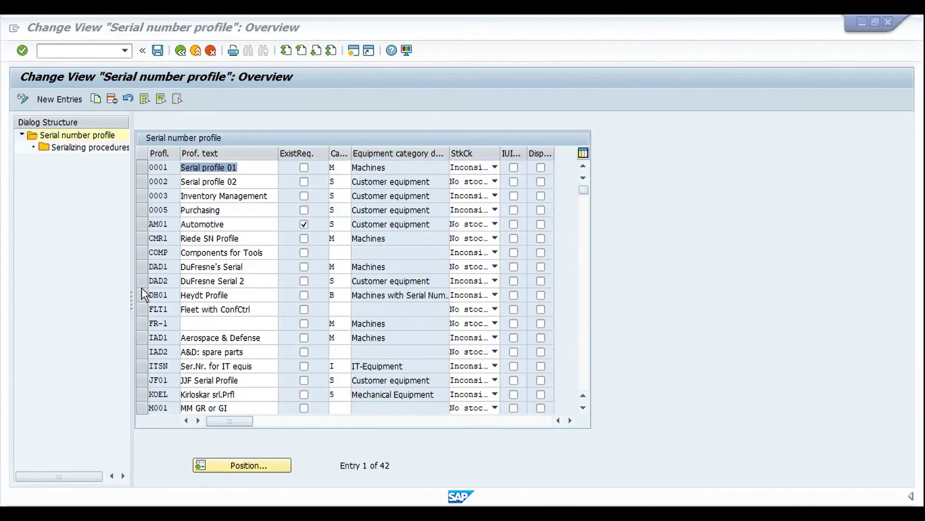
pyautogui.click(146, 169)
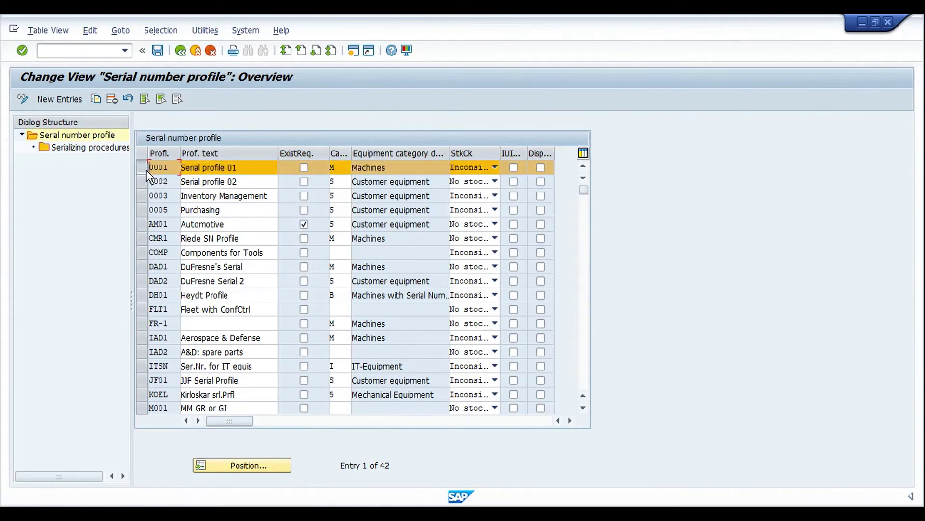
pyautogui.doubleClick(88, 148)
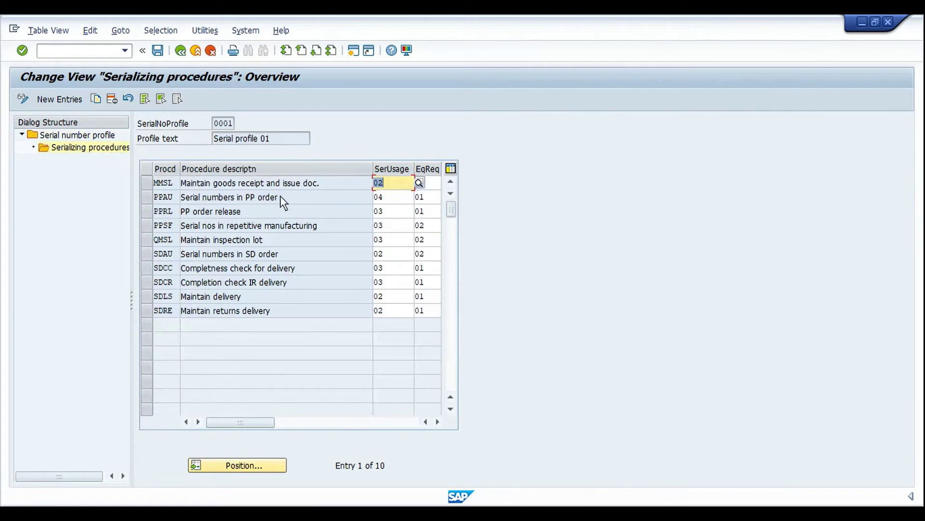
# - Examine the PPAU (Serial numbers in PP order) and PPRL (PP order release) procedures and the serial number usage of PPAU
pyautogui.click(296, 198)
pyautogui.click(293, 212)
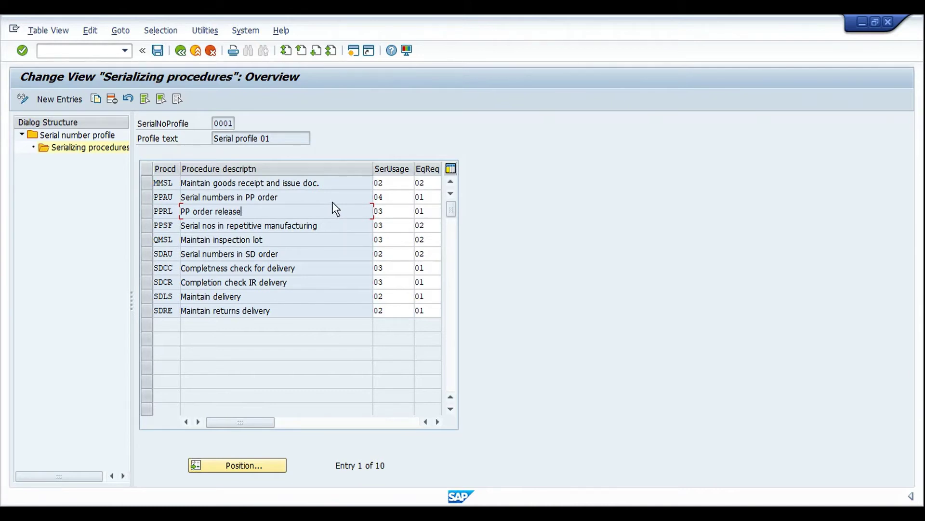
pyautogui.click(299, 197)
pyautogui.click(175, 213)
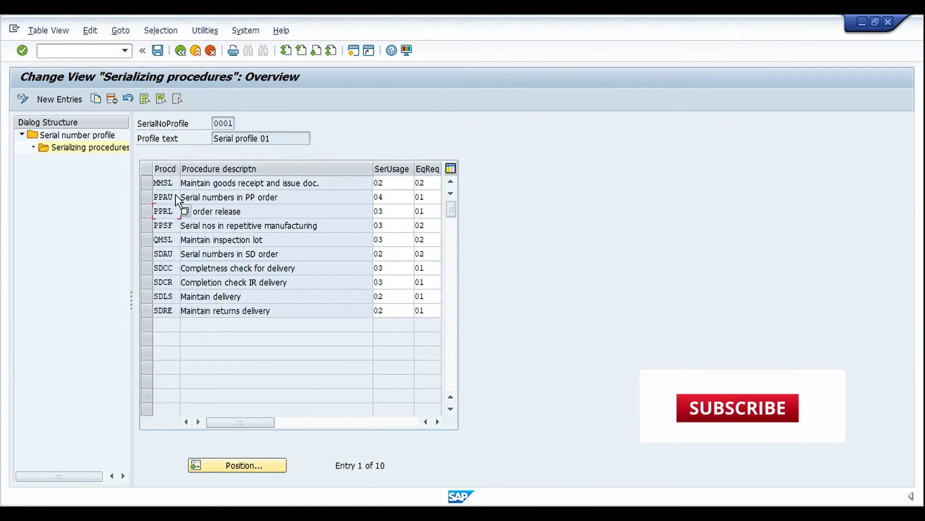
pyautogui.click(175, 195)
pyautogui.click(176, 210)
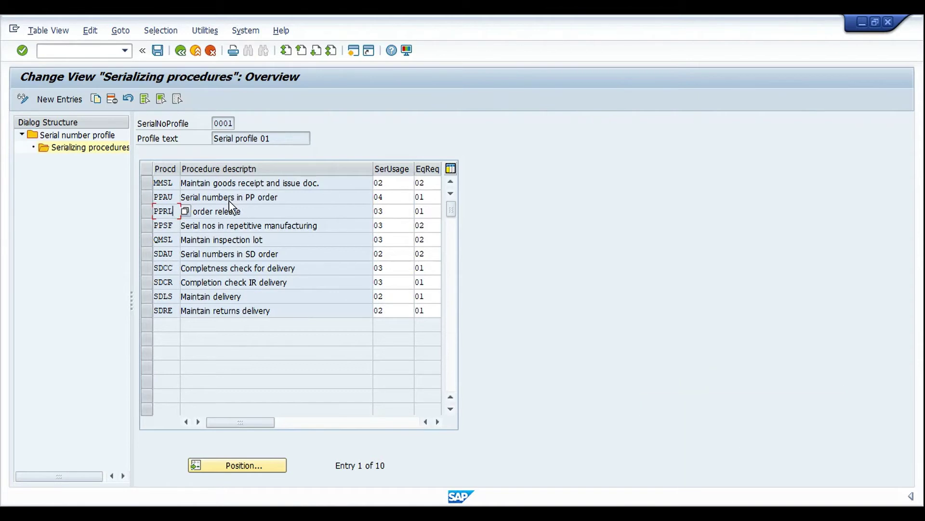
pyautogui.click(390, 195)
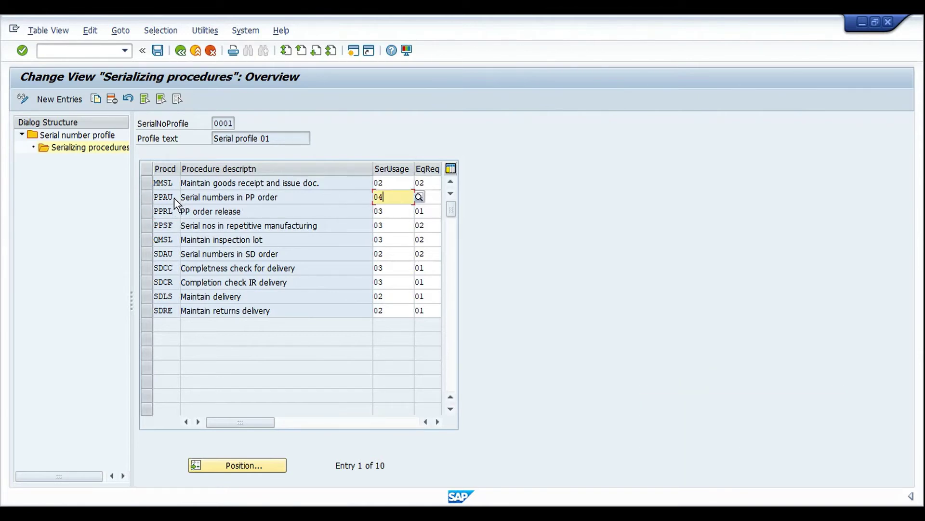
pyautogui.click(295, 196)
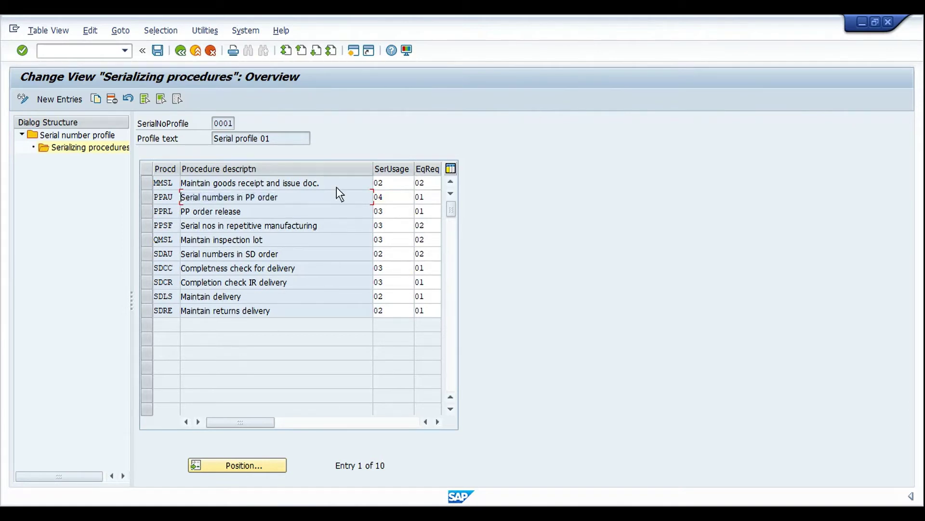
pyautogui.click(390, 196)
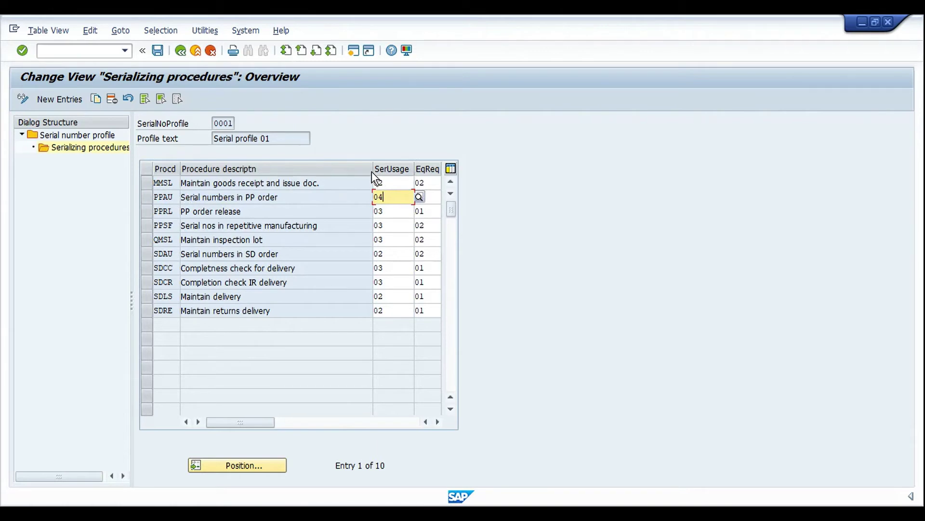
# - Narrow the procedure description column and show the possible serial number usage values beside the procedures table
pyautogui.moveTo(372, 171); pyautogui.dragTo(341, 171)
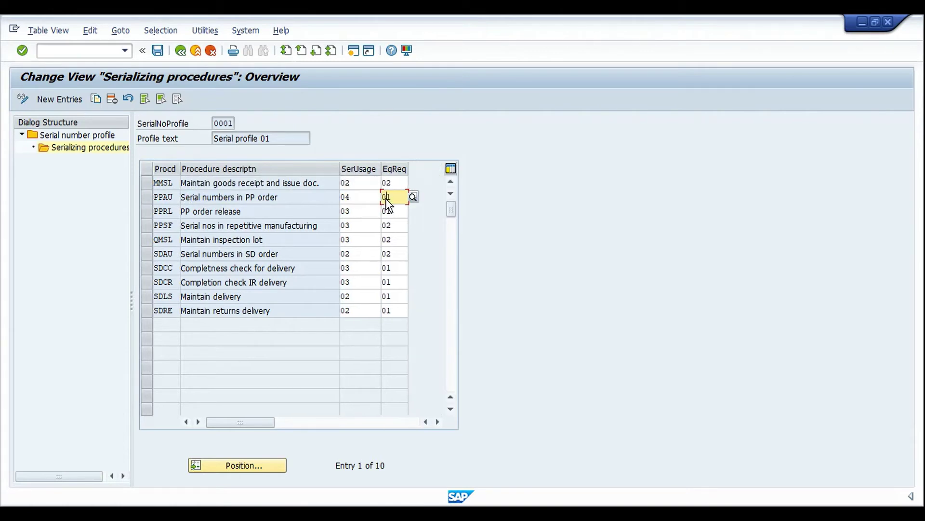
pyautogui.click(386, 197)
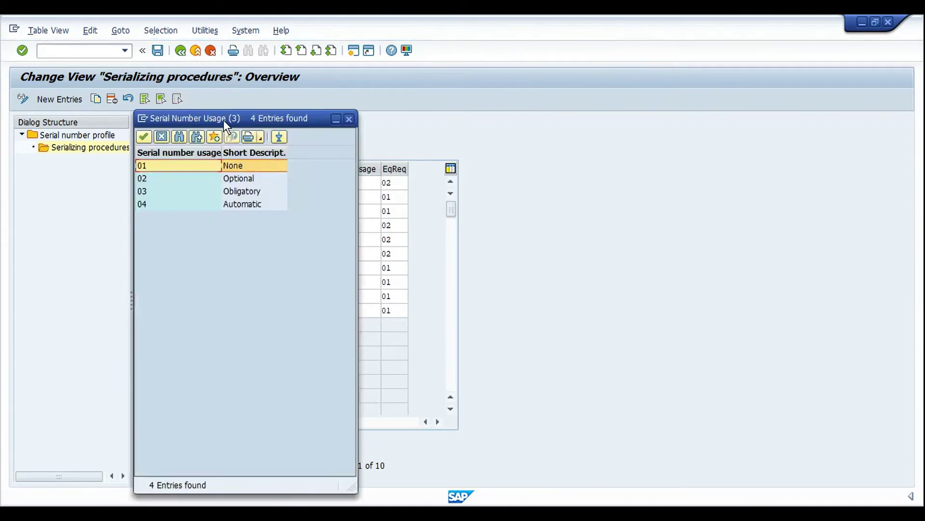
pyautogui.moveTo(223, 120); pyautogui.dragTo(456, 101)
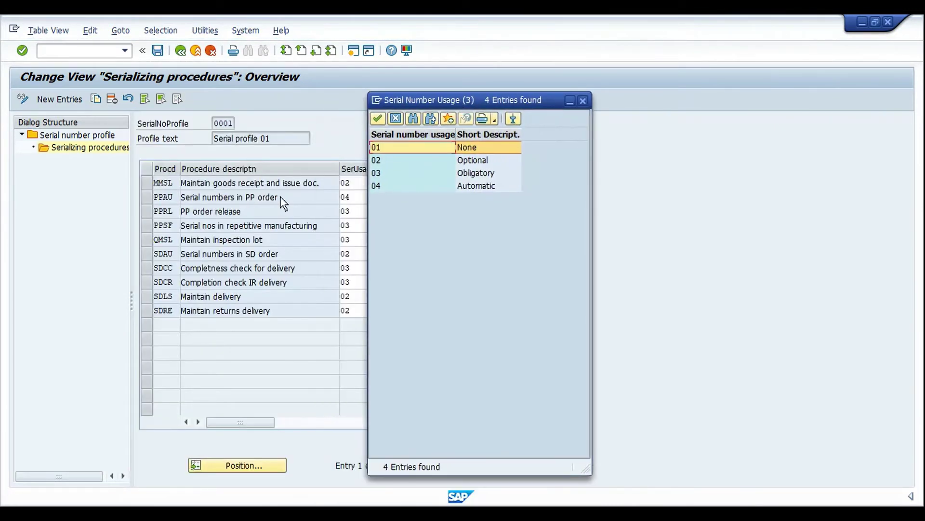
# - Compare the usage values 04 Automatic and 03 Obligatory with the settings of procedures PPAU and PPRL
pyautogui.click(478, 187)
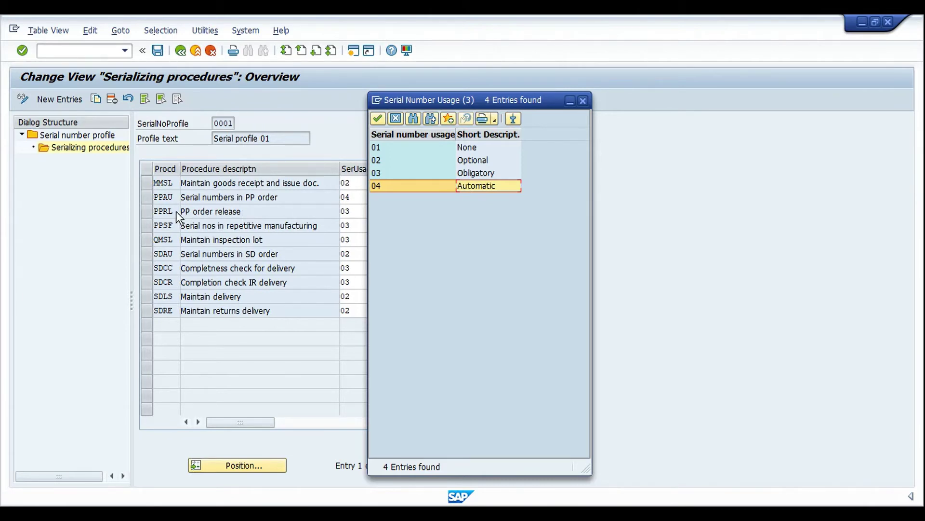
pyautogui.click(353, 212)
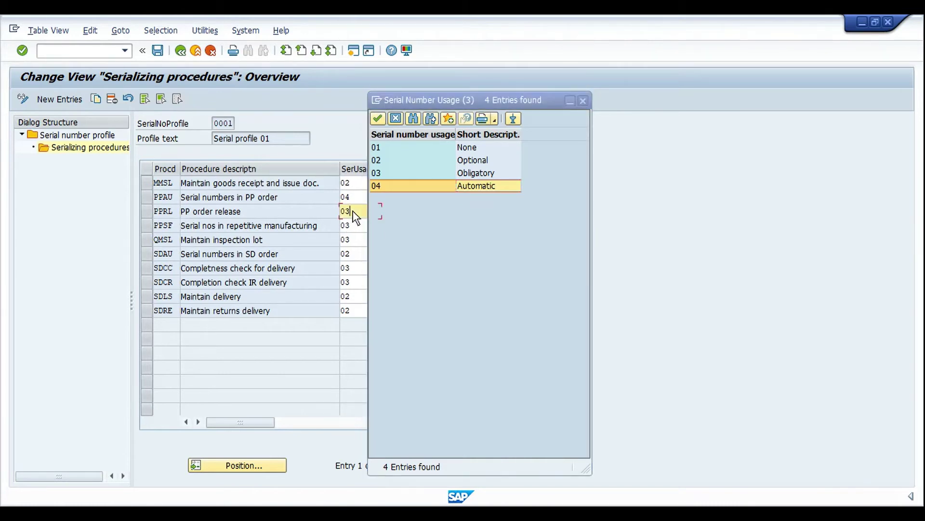
pyautogui.click(305, 214)
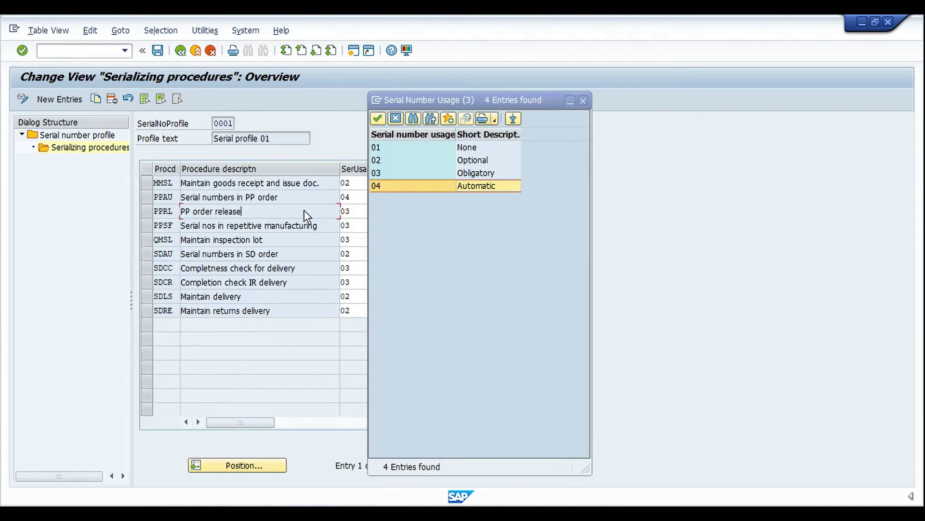
pyautogui.click(399, 176)
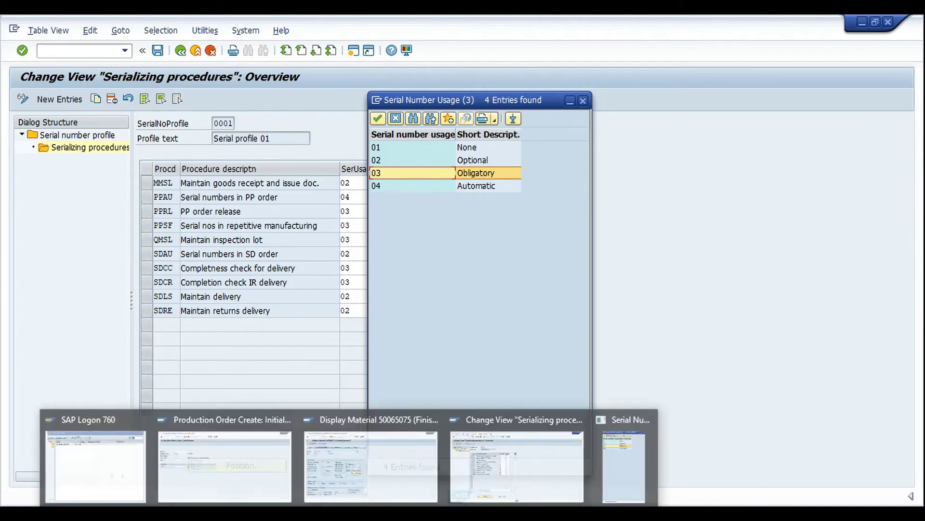
# - Switch back to the Rotor material display session and return from it to the production order header
pyautogui.click(258, 454)
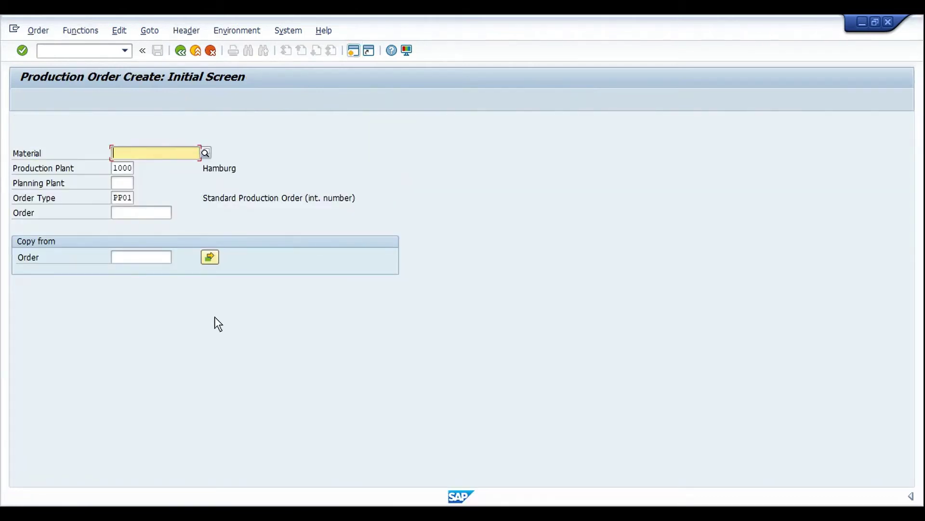
pyautogui.click(351, 514)
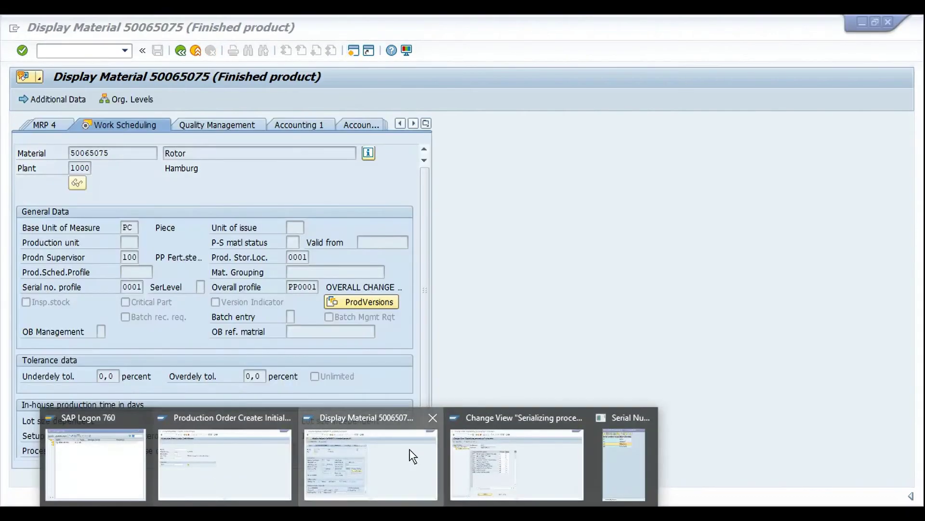
pyautogui.click(412, 456)
pyautogui.click(183, 50)
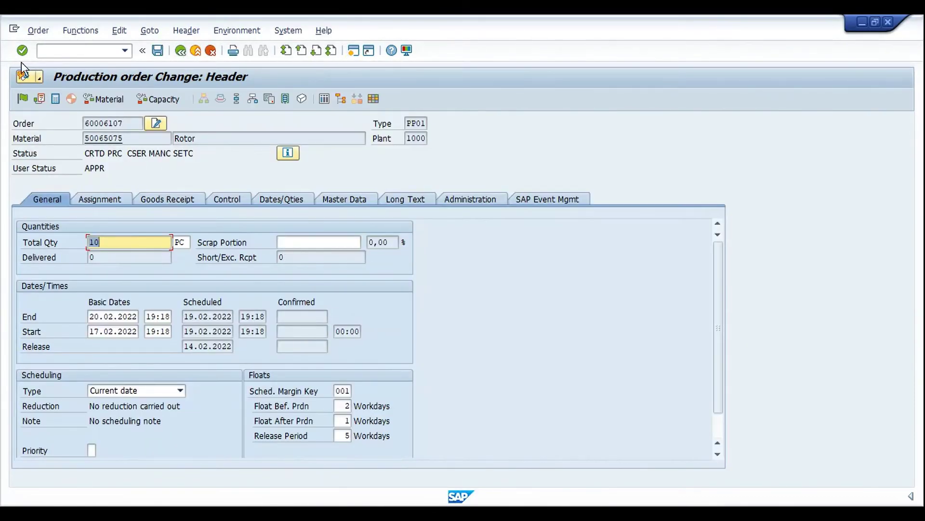
# - Release the production order, check its assigned serial numbers, and leave the order without saving
pyautogui.click(22, 97)
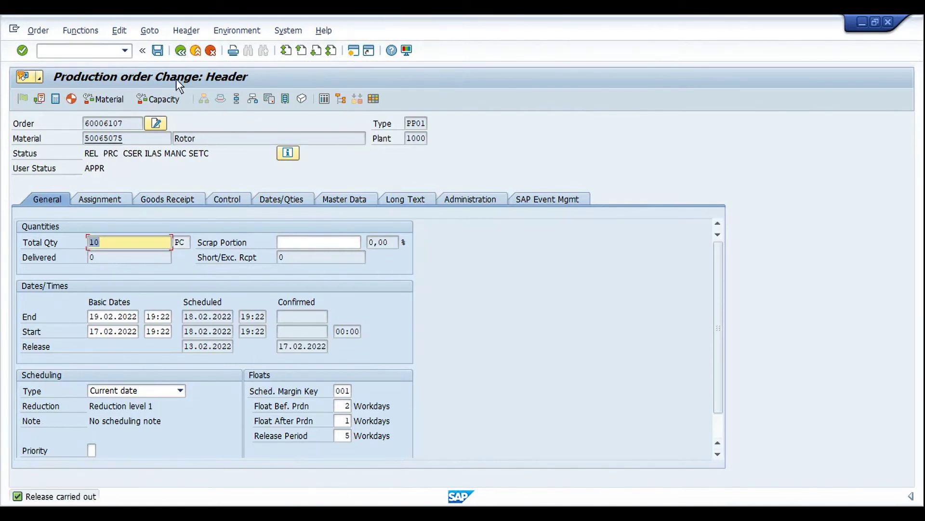
pyautogui.click(186, 31)
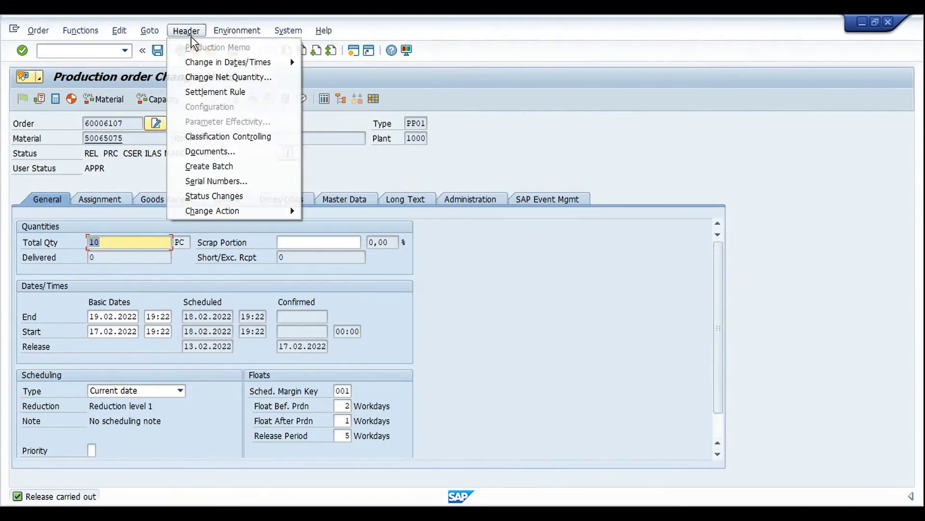
pyautogui.click(212, 181)
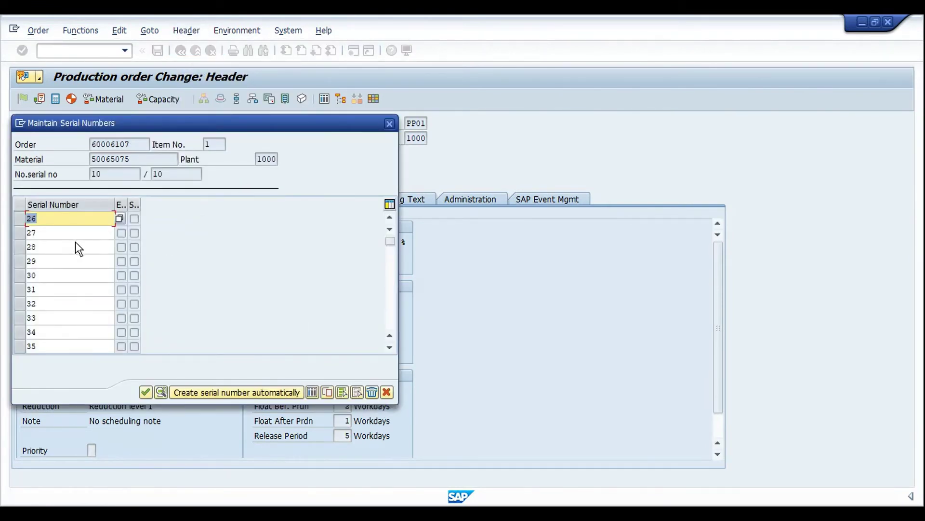
pyautogui.press('F12')
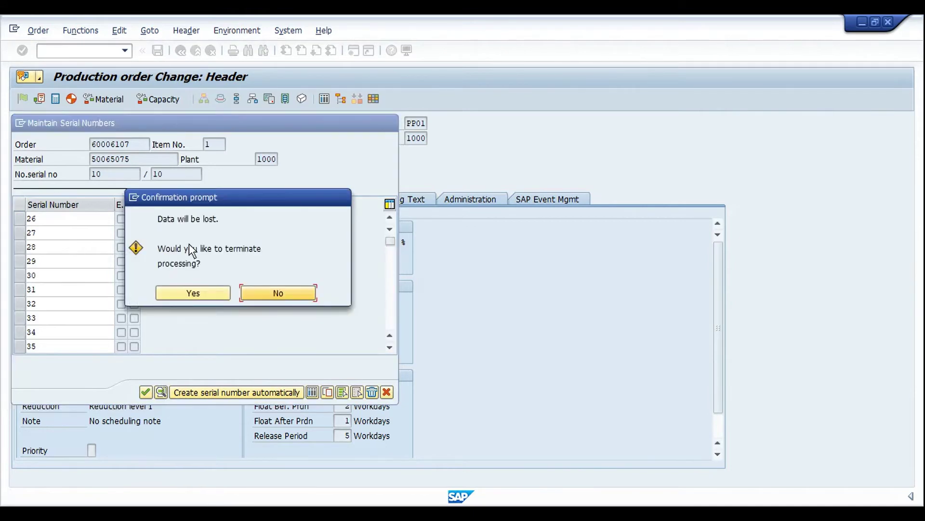
pyautogui.click(191, 294)
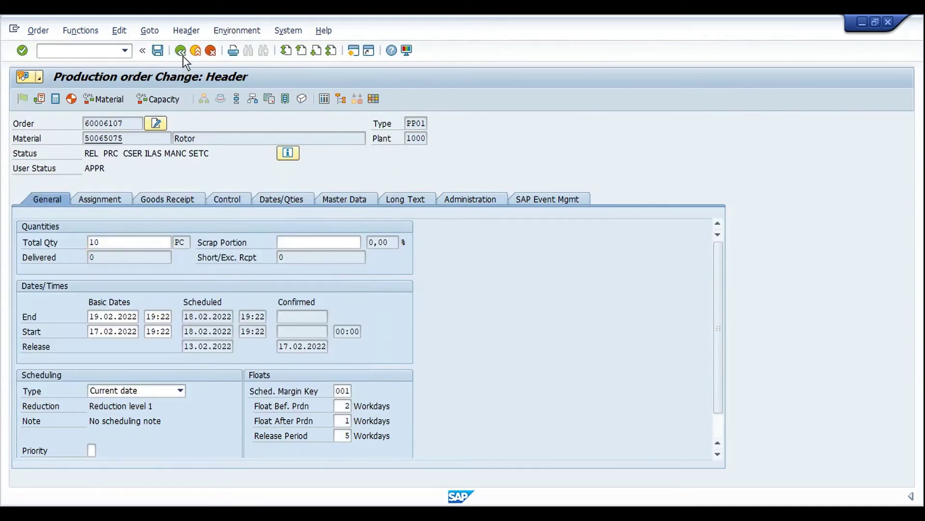
pyautogui.click(181, 51)
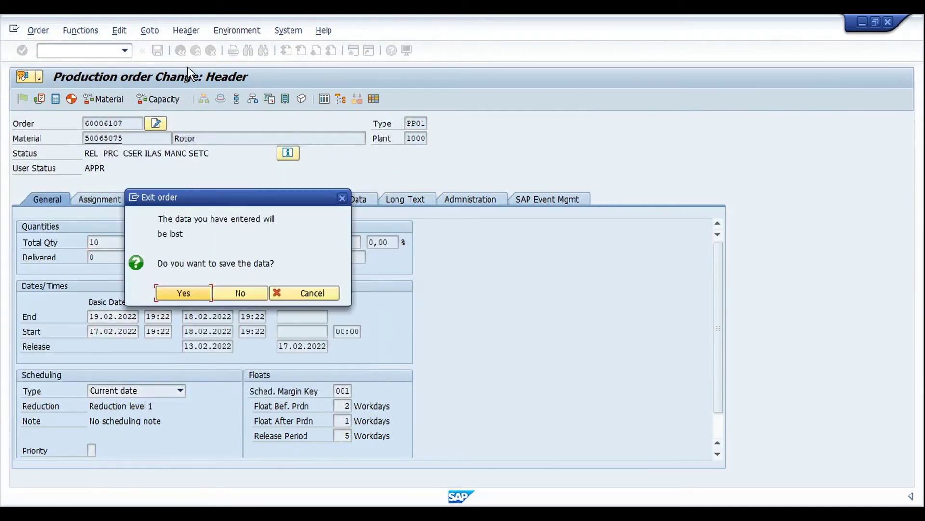
pyautogui.click(238, 292)
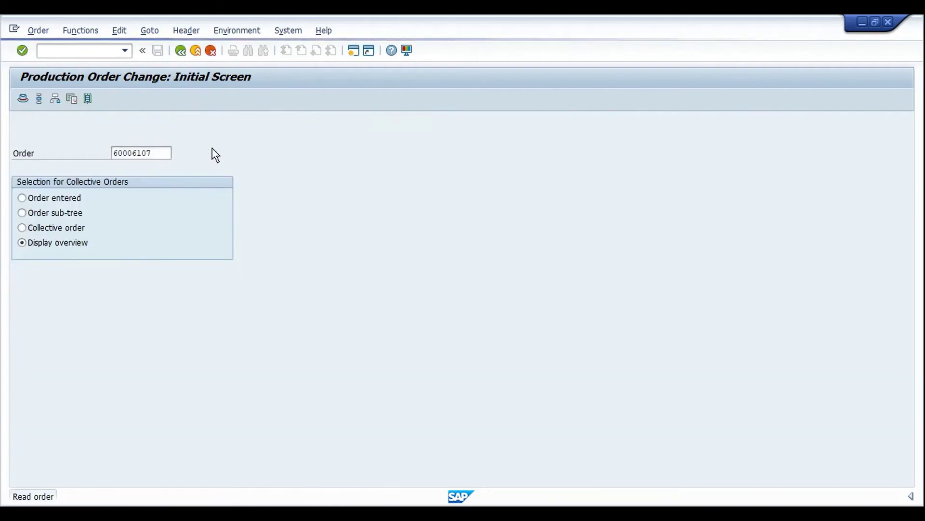
# - Select all the serial numbers assigned to the Rotor production order and delete them
pyautogui.click(186, 31)
pyautogui.click(207, 178)
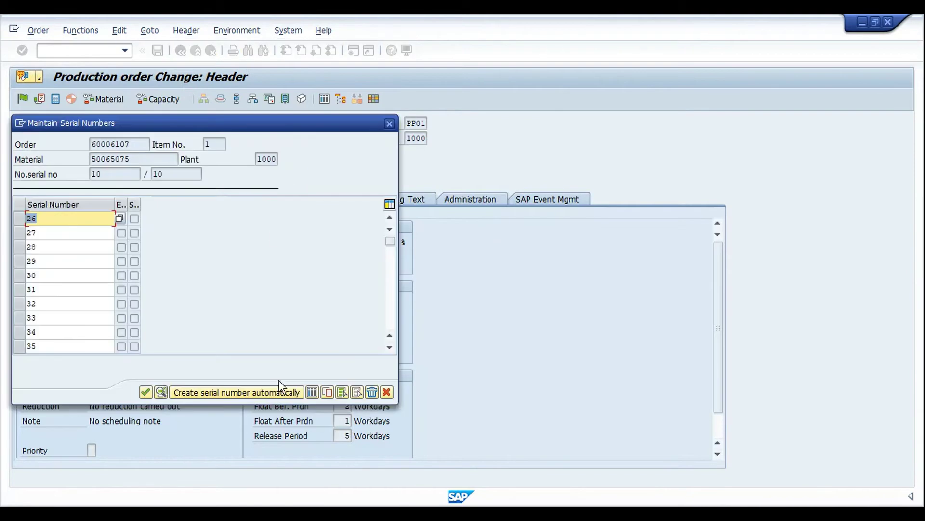
pyautogui.click(161, 391)
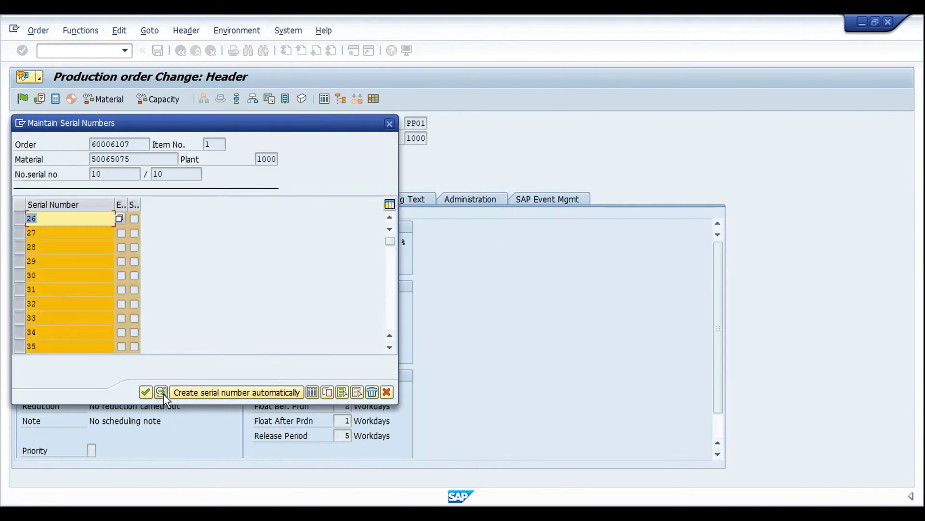
pyautogui.click(368, 392)
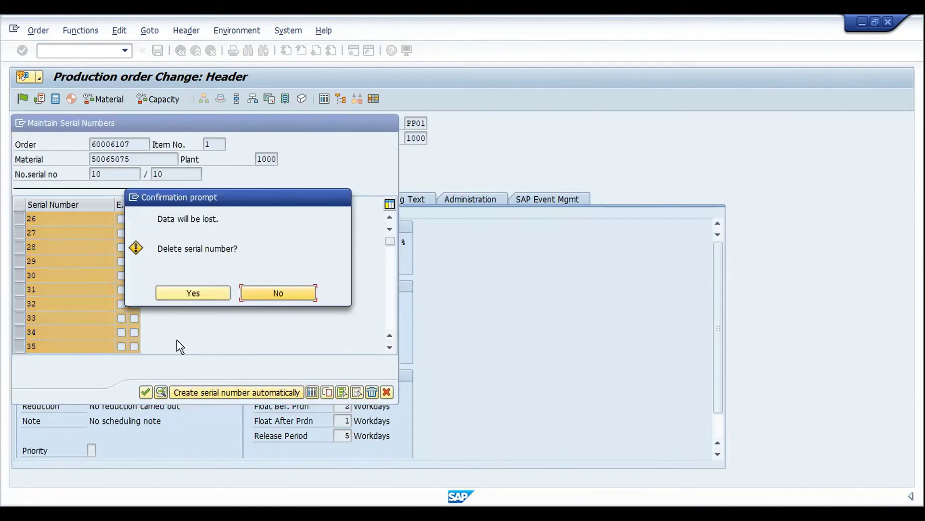
pyautogui.click(192, 292)
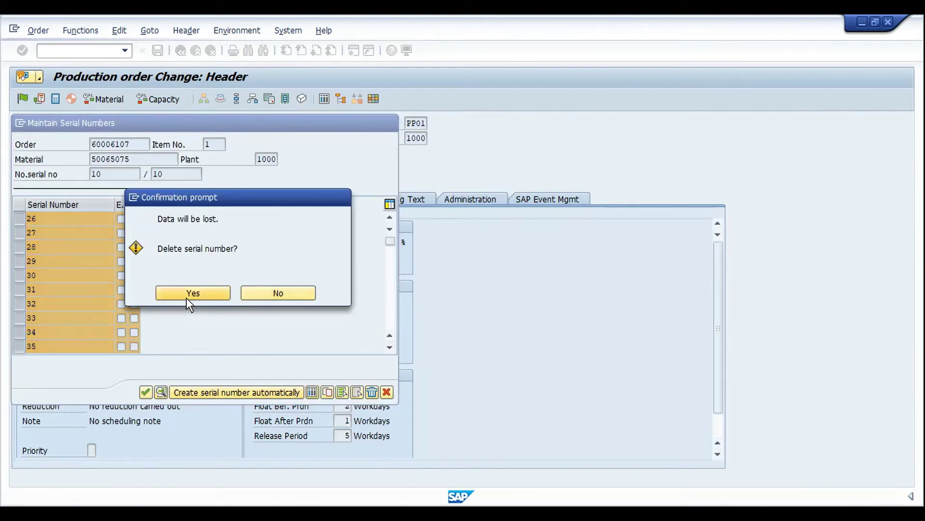
pyautogui.click(147, 392)
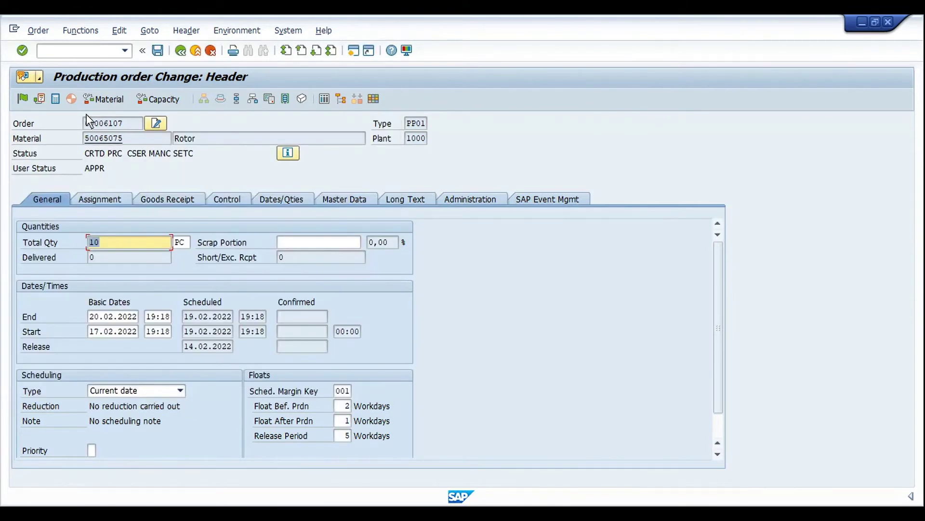
# - Try to release the order without serial numbers and examine the error messages in its release log
pyautogui.click(23, 100)
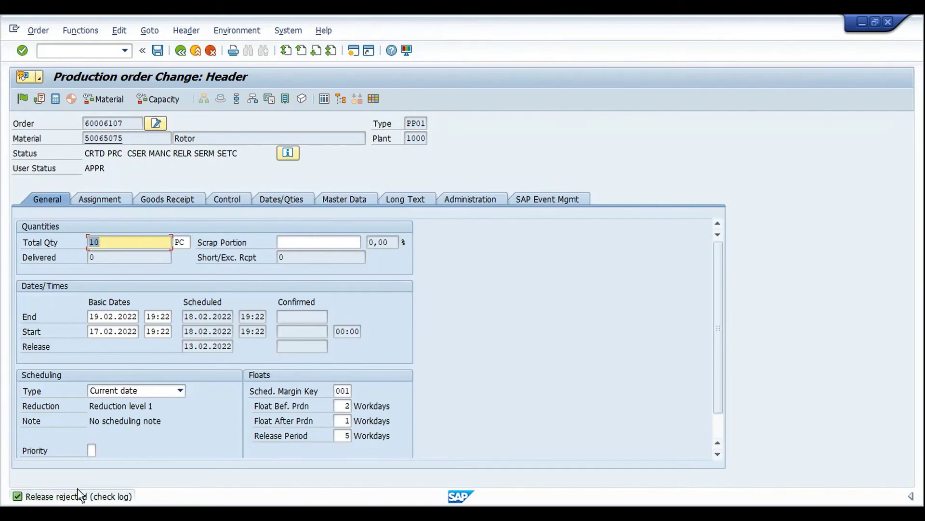
pyautogui.click(151, 32)
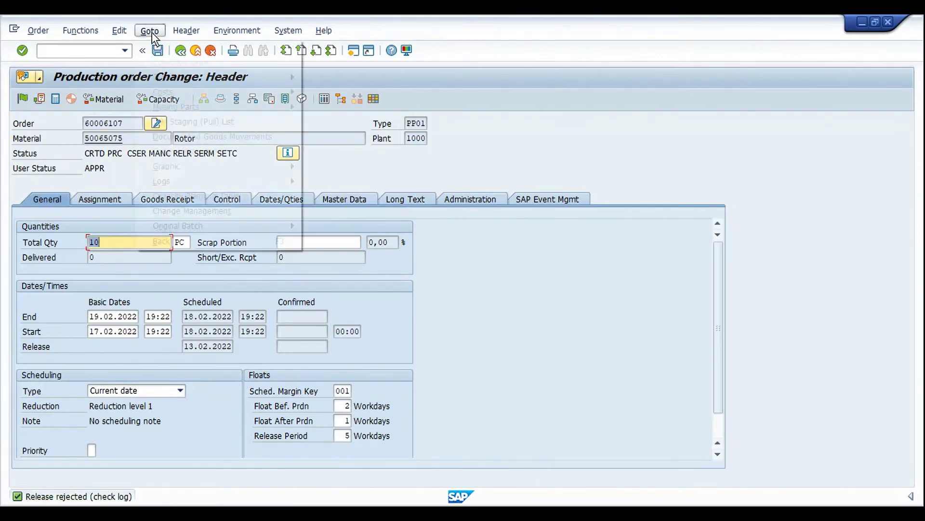
pyautogui.moveTo(172, 182)
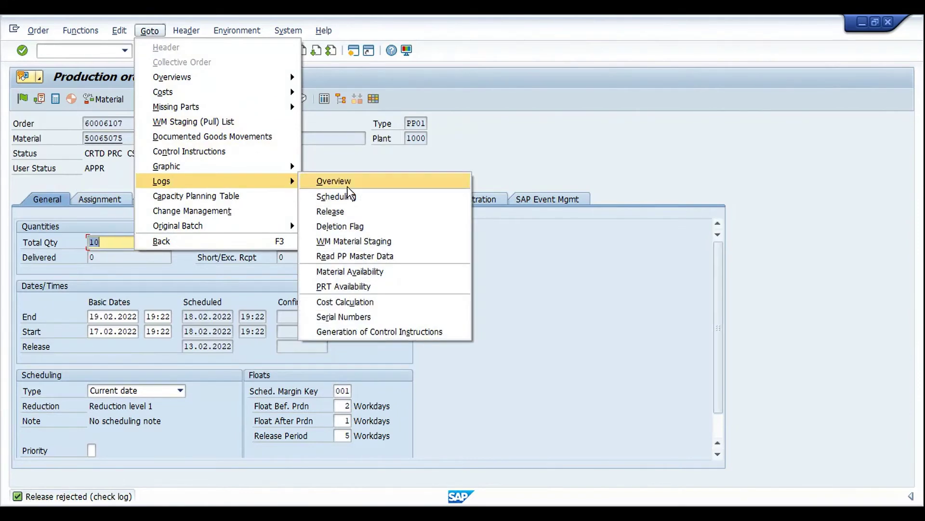
pyautogui.click(348, 213)
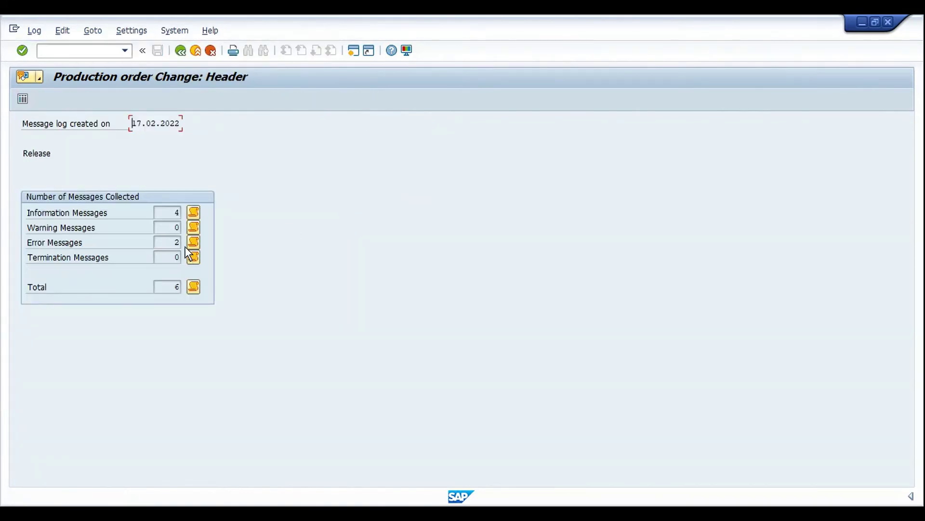
pyautogui.click(193, 241)
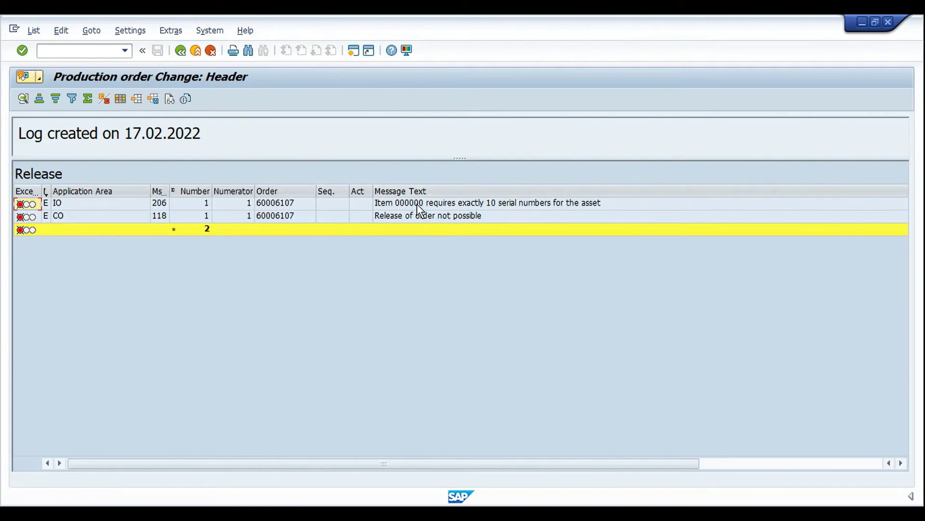
pyautogui.click(418, 204)
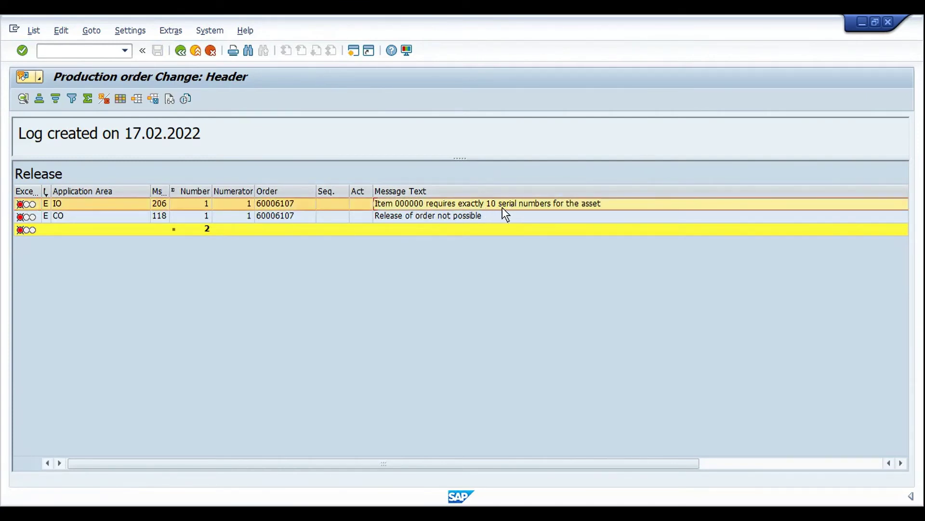
pyautogui.click(177, 54)
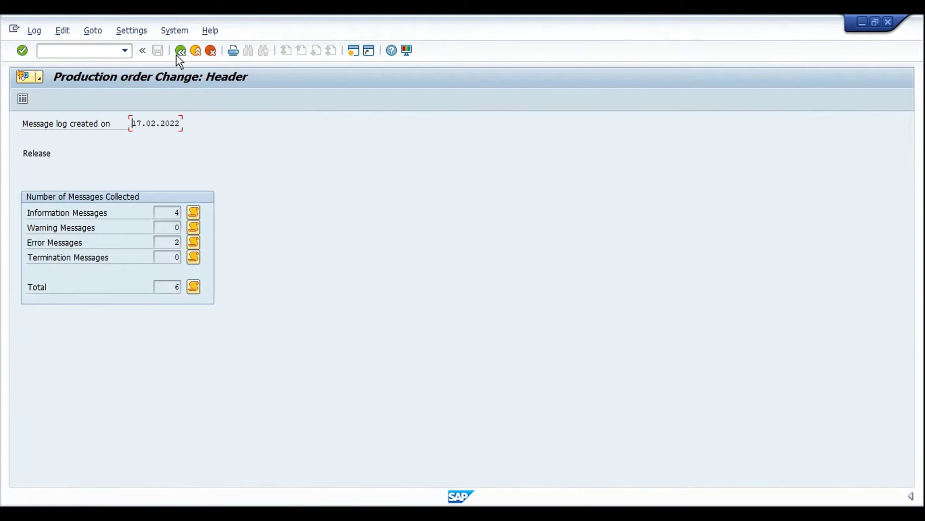
# - Switch to the serializing procedures of profile 0001, check the PPRL serial number usage, and close the usage value list
pyautogui.click(349, 513)
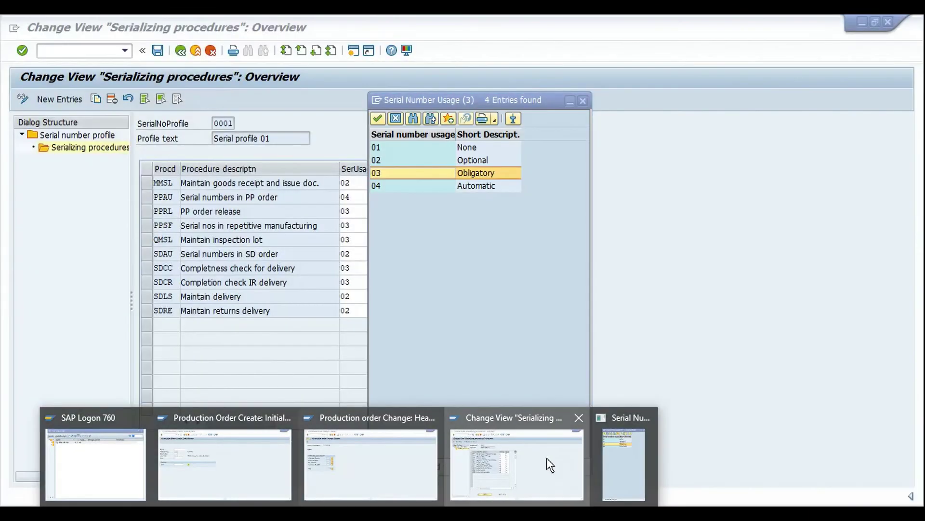
pyautogui.click(547, 458)
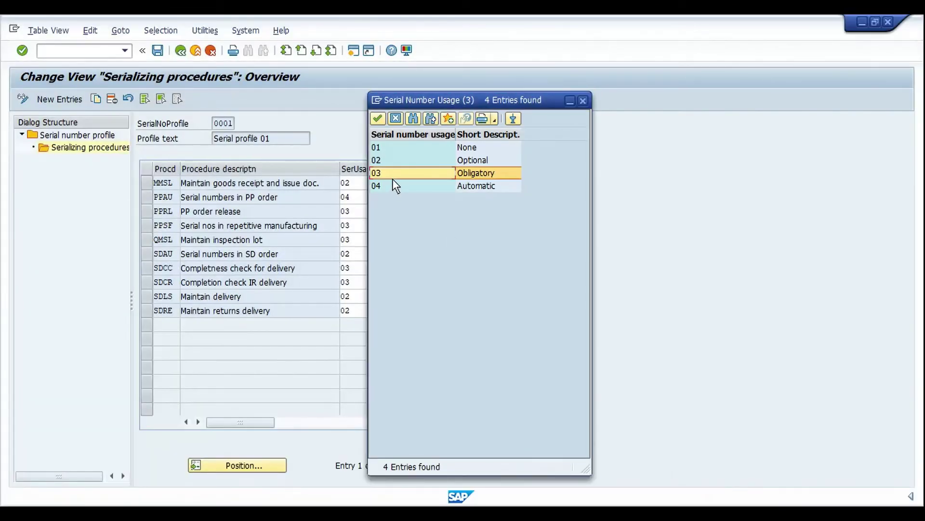
pyautogui.click(341, 218)
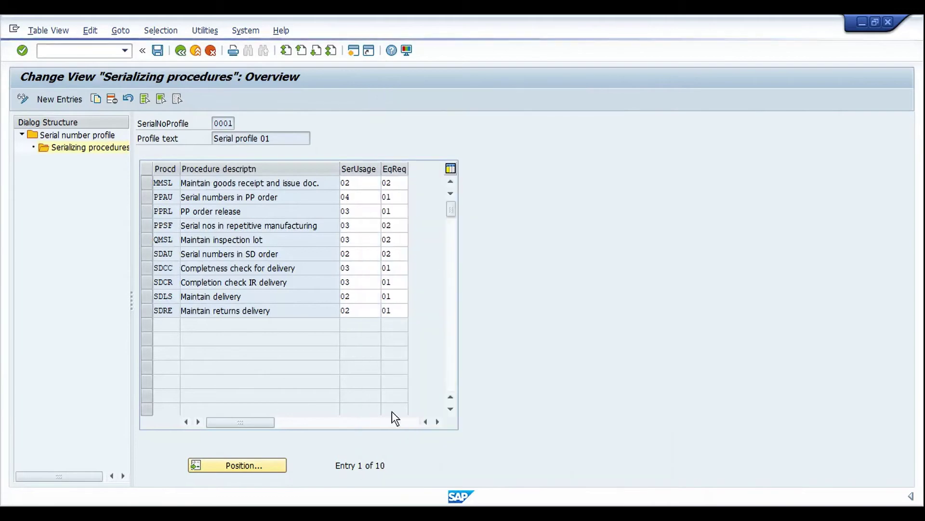
# - Return to the production order from its release log and leave it without saving the changes
pyautogui.click(350, 514)
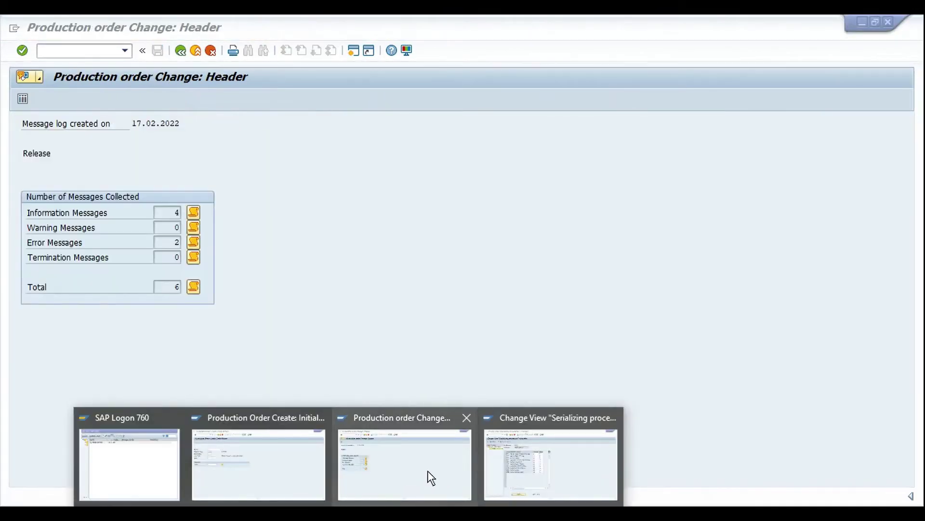
pyautogui.click(427, 470)
pyautogui.press('F3')
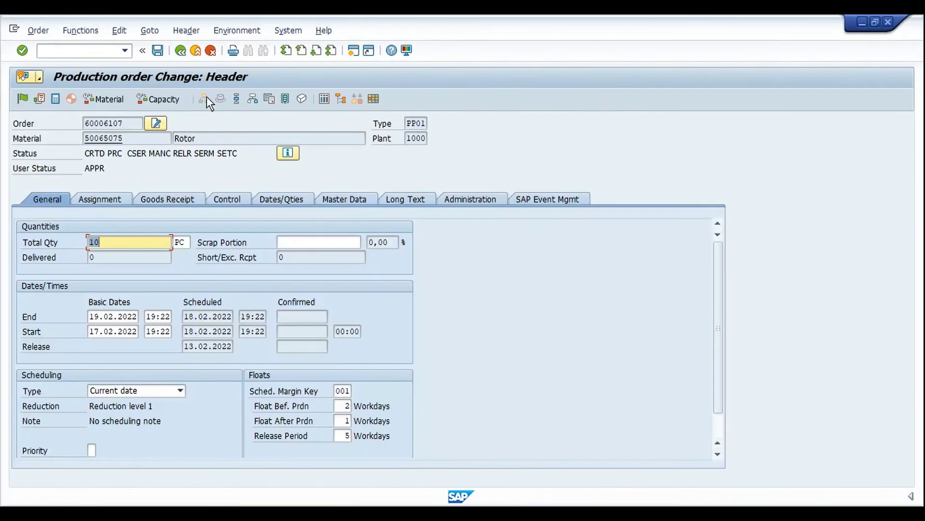
pyautogui.click(180, 50)
pyautogui.click(240, 294)
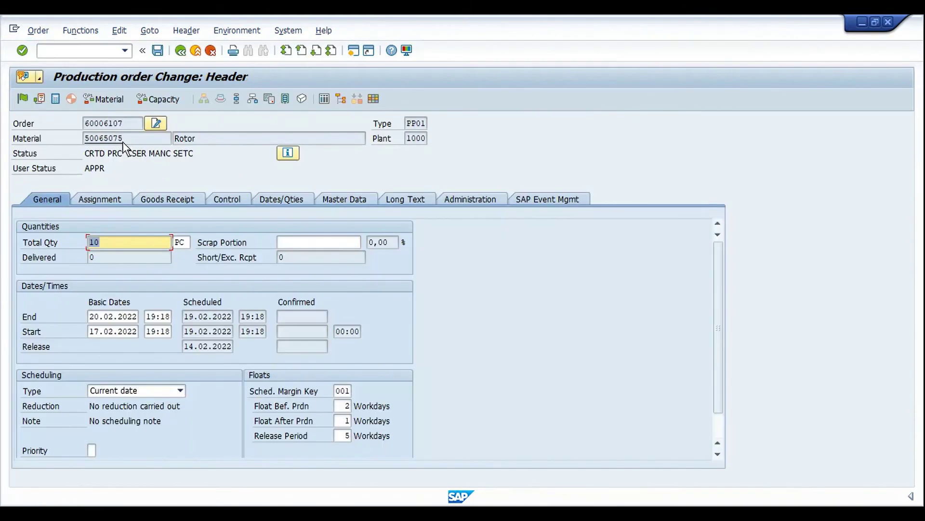
# - Display the serial numbers assigned to the reopened Rotor production order
pyautogui.click(187, 31)
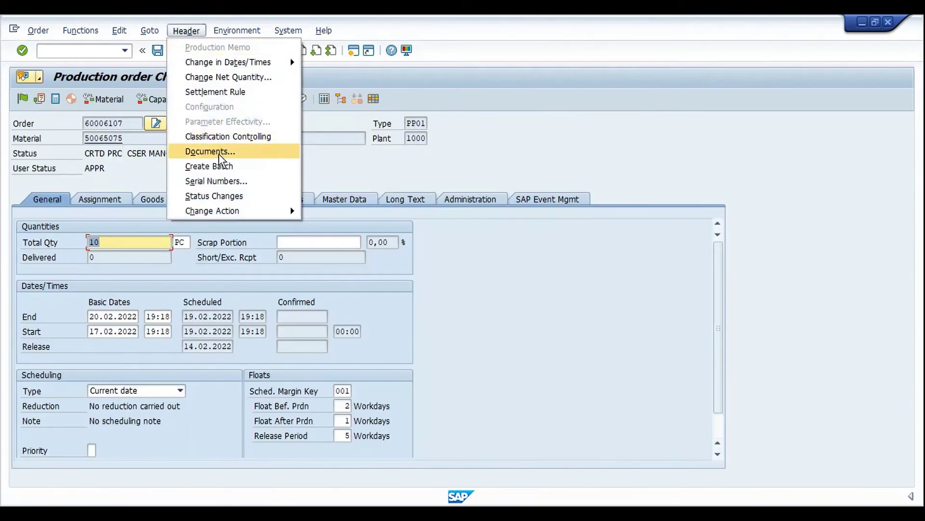
pyautogui.click(221, 182)
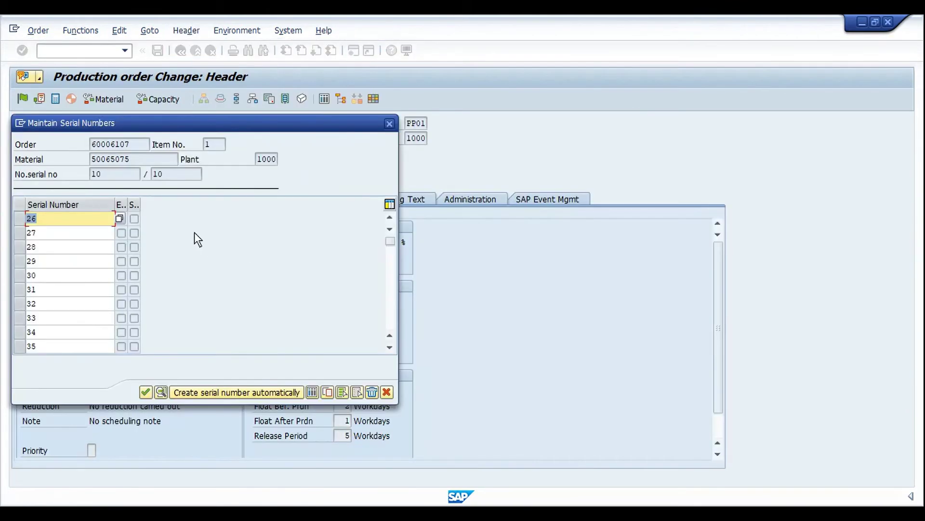
pyautogui.click(91, 260)
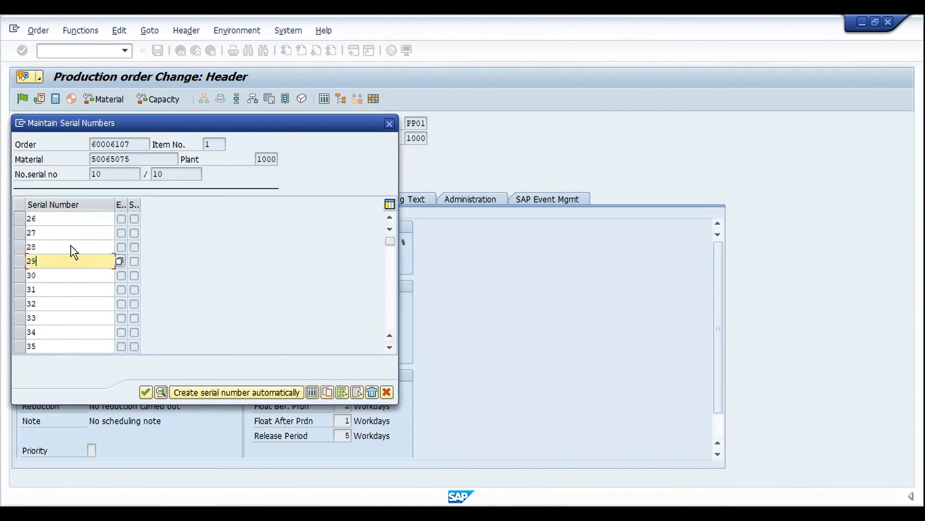
# - Accept the Rotor order's assigned serial numbers, then release the production order and save it despite the cost calculation error
pyautogui.click(145, 391)
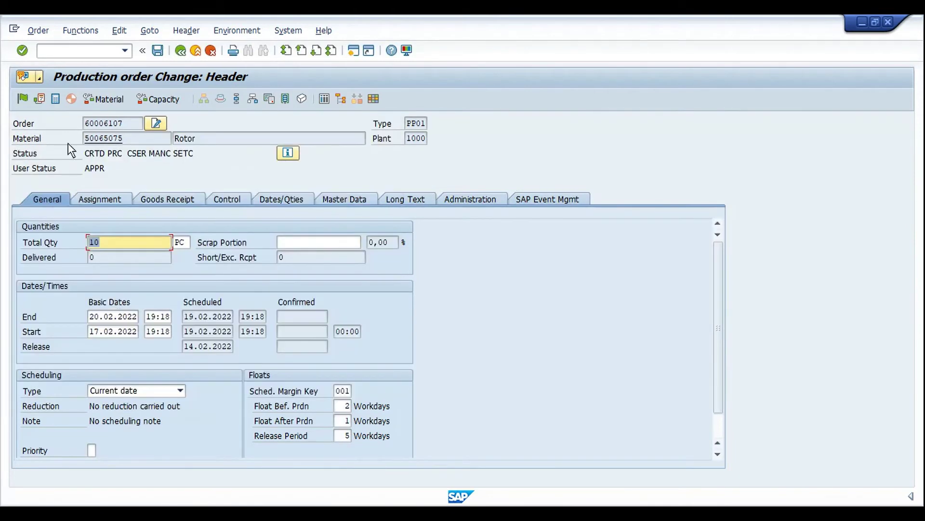
pyautogui.click(25, 97)
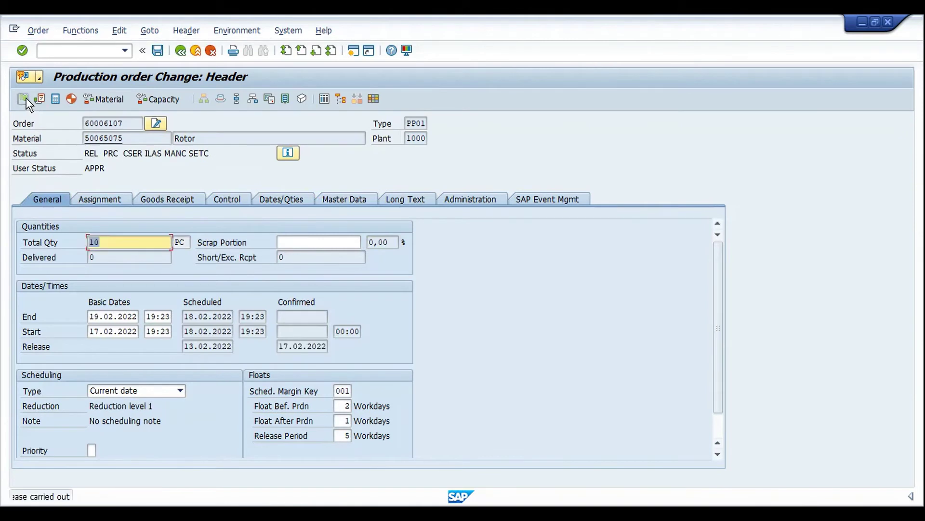
pyautogui.click(156, 50)
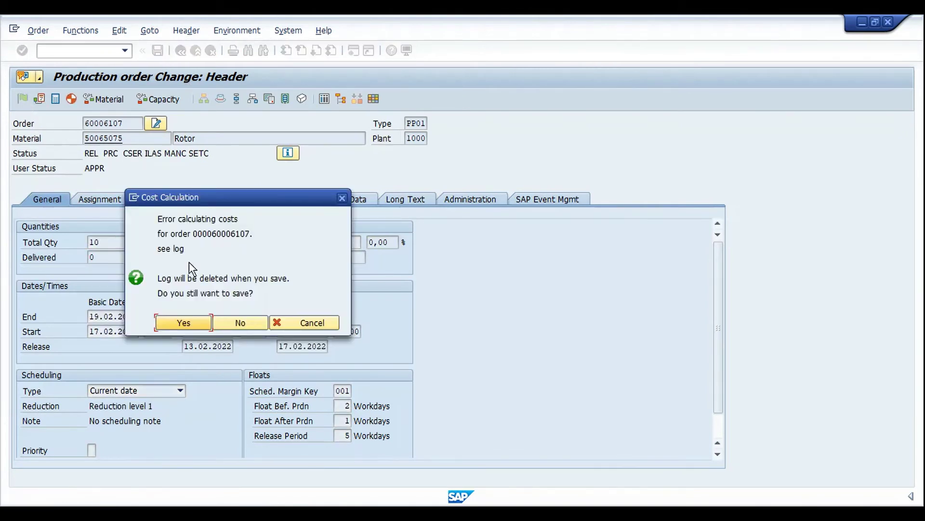
pyautogui.click(183, 322)
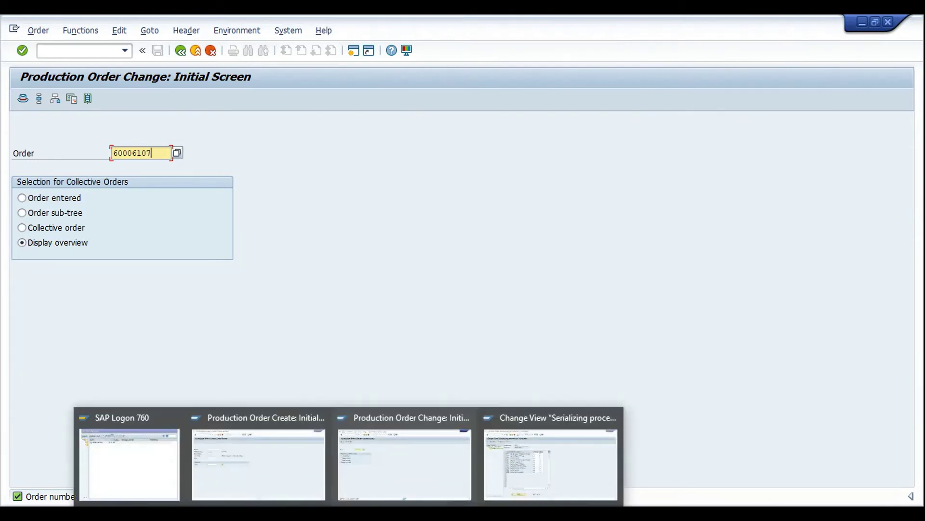
# - Open the goods receipt transaction for orders and load the released Rotor production order
pyautogui.click(386, 459)
pyautogui.write('/nmd04')
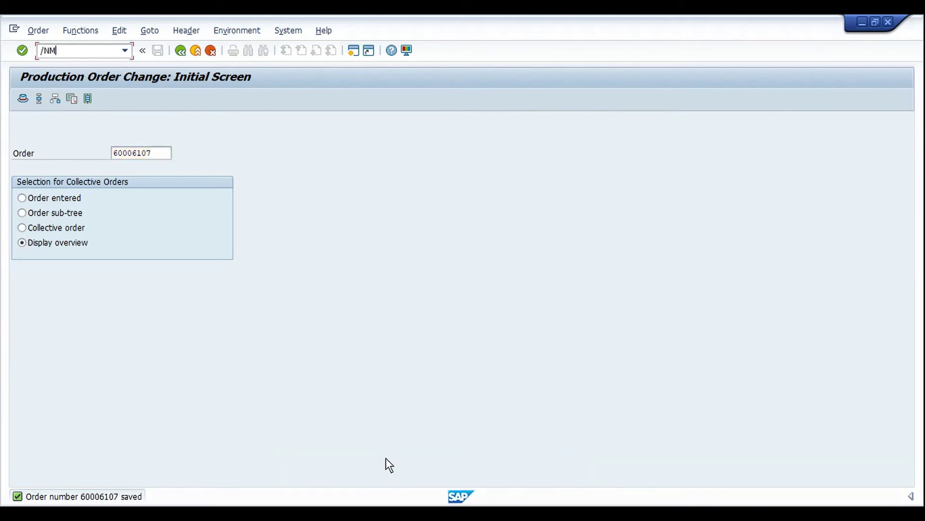
pyautogui.press('Return')
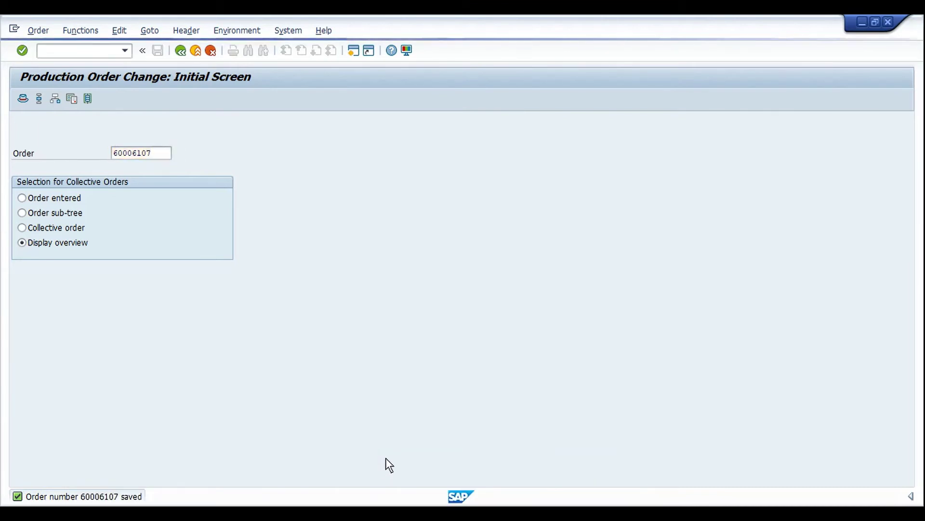
pyautogui.write('60006107')
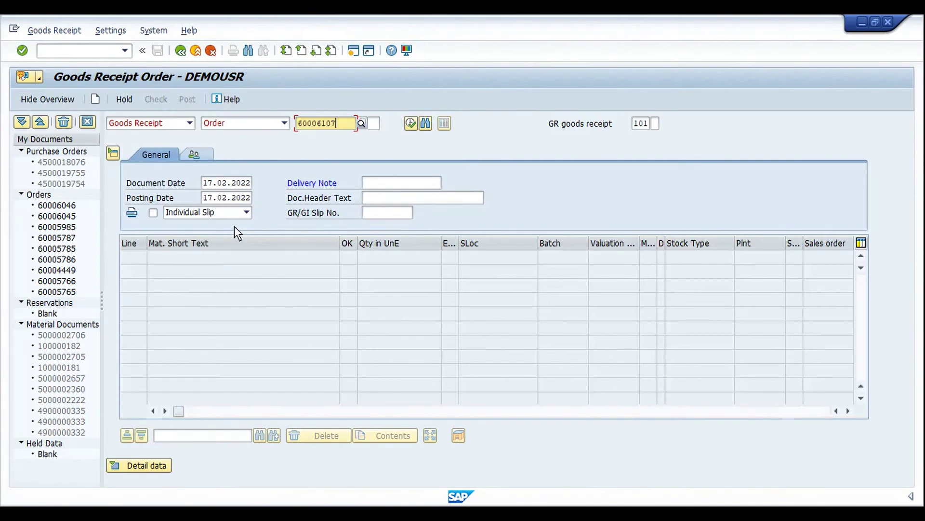
pyautogui.press('Return')
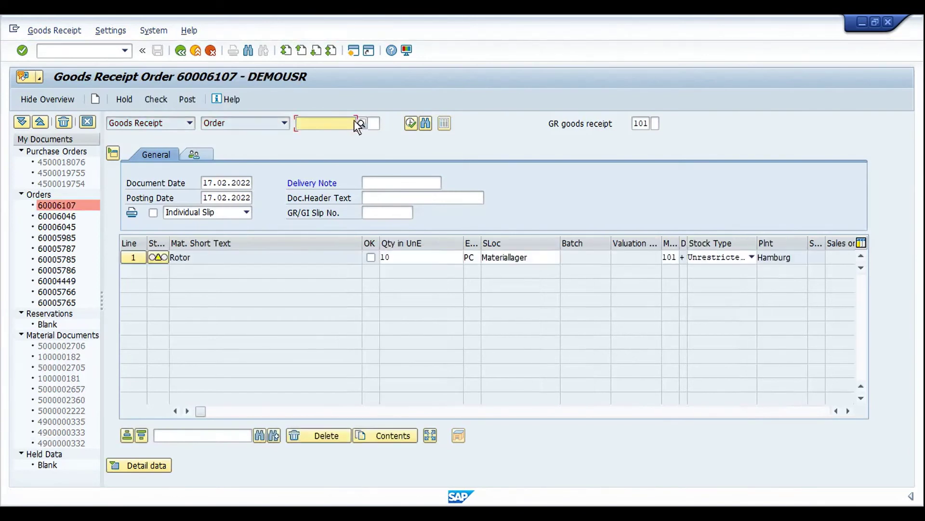
# - Enter DEMO as the delivery note, mark the Rotor item as OK, and review the goods receipt's error log
pyautogui.click(381, 183)
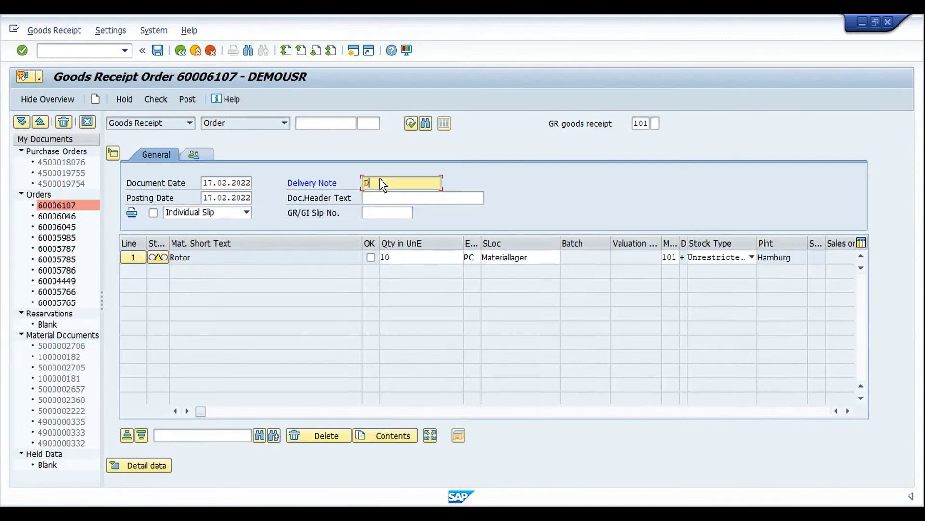
pyautogui.write('DEMO')
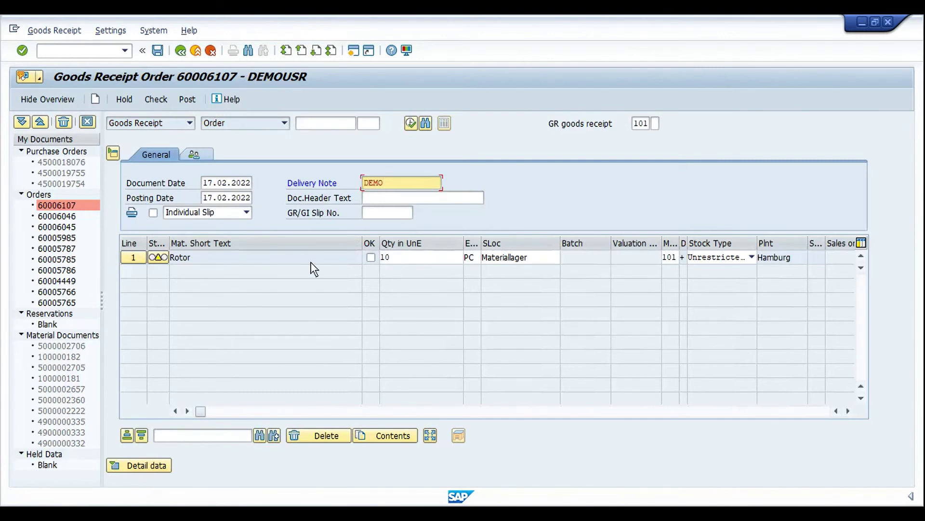
pyautogui.click(370, 257)
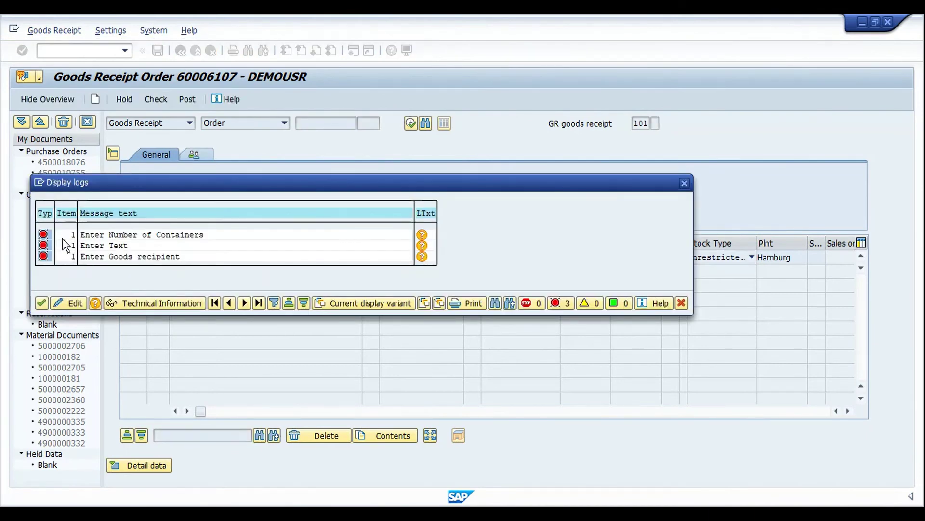
pyautogui.click(63, 302)
# - In the Rotor item's details, set the goods recipient to ABC and the text to DEMO
pyautogui.click(164, 466)
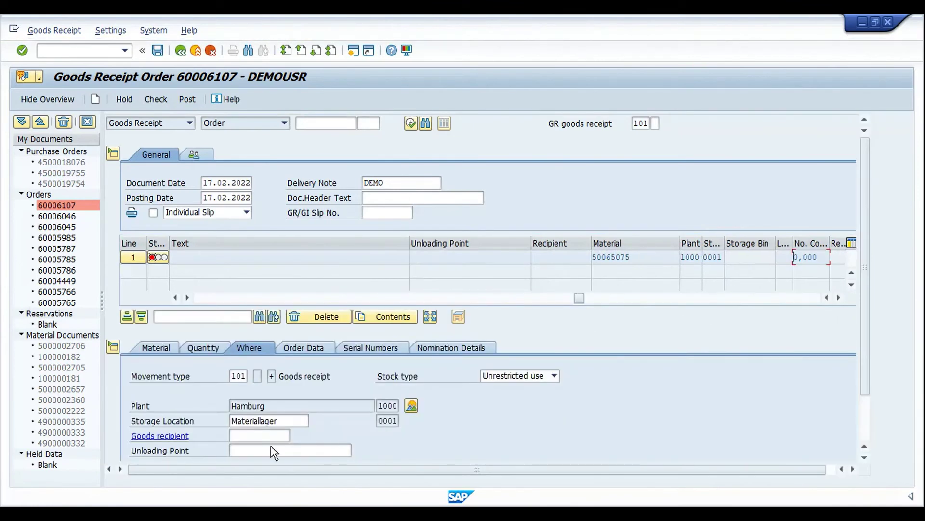
pyautogui.write('ABC')
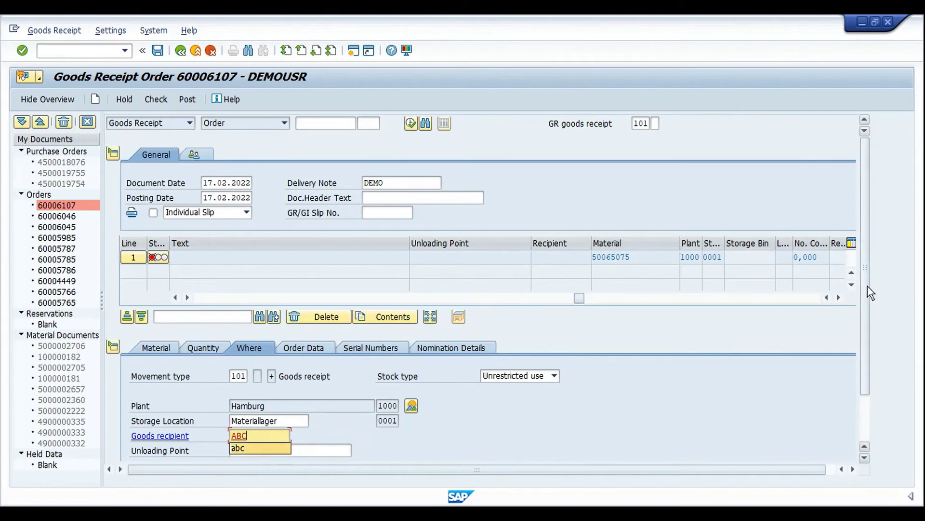
pyautogui.moveTo(868, 292); pyautogui.dragTo(869, 357)
pyautogui.click(244, 422)
pyautogui.write('D')
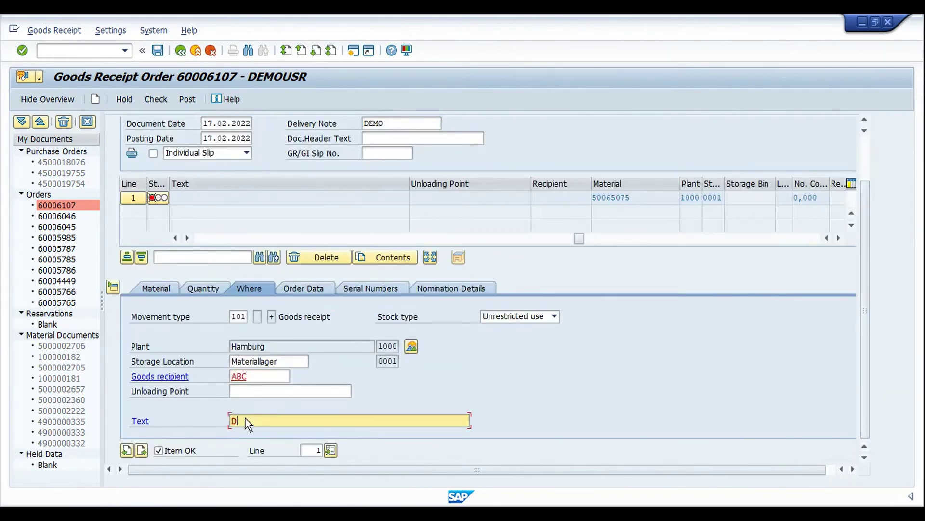
pyautogui.write('EMO')
pyautogui.press('Return')
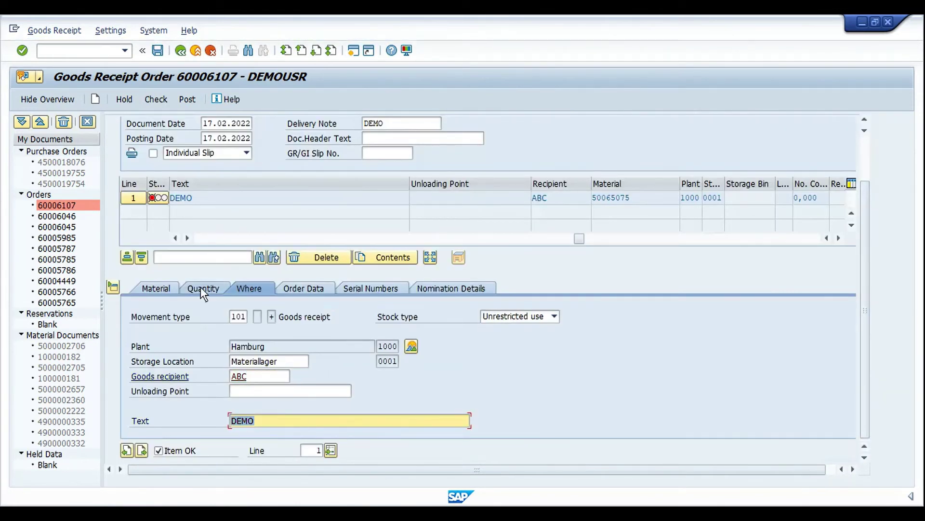
# - Set the Rotor item's number of containers to 1 EA
pyautogui.click(201, 287)
pyautogui.click(443, 405)
pyautogui.write('1')
pyautogui.press('Tab')
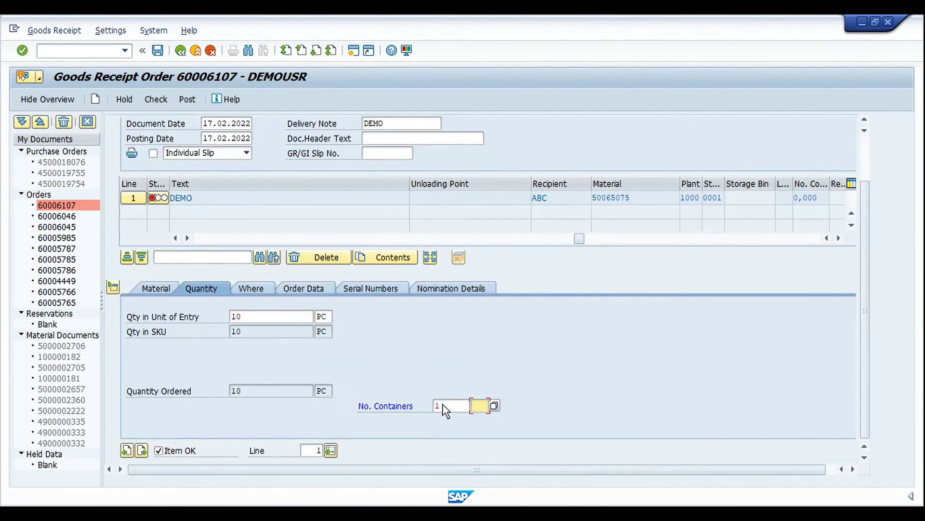
pyautogui.write('EA')
pyautogui.press('Return')
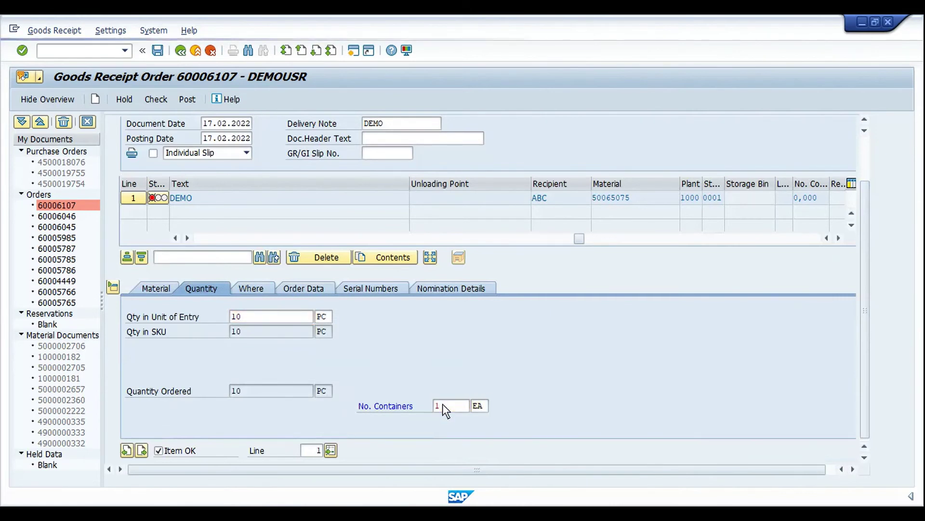
# - Check the goods receipt and examine the equipment and serial number status messages in its log
pyautogui.moveTo(869, 308); pyautogui.dragTo(866, 239)
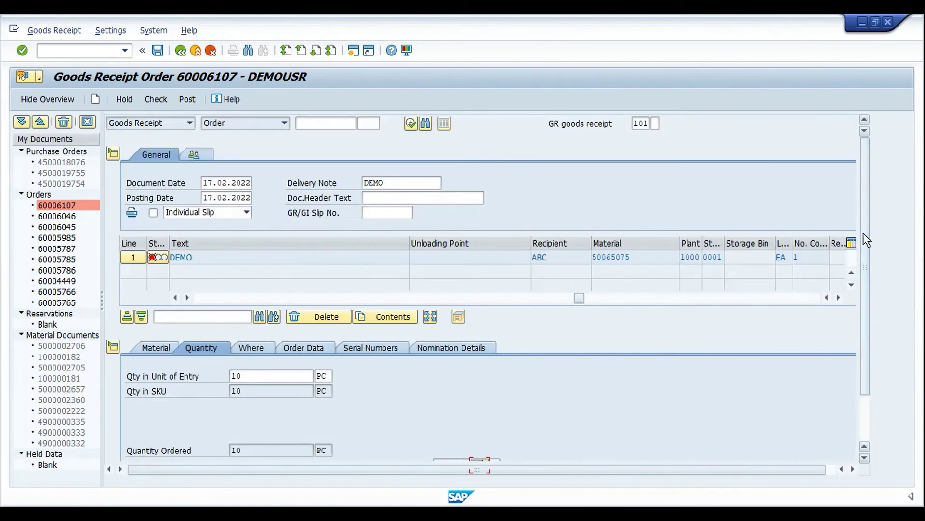
pyautogui.click(161, 100)
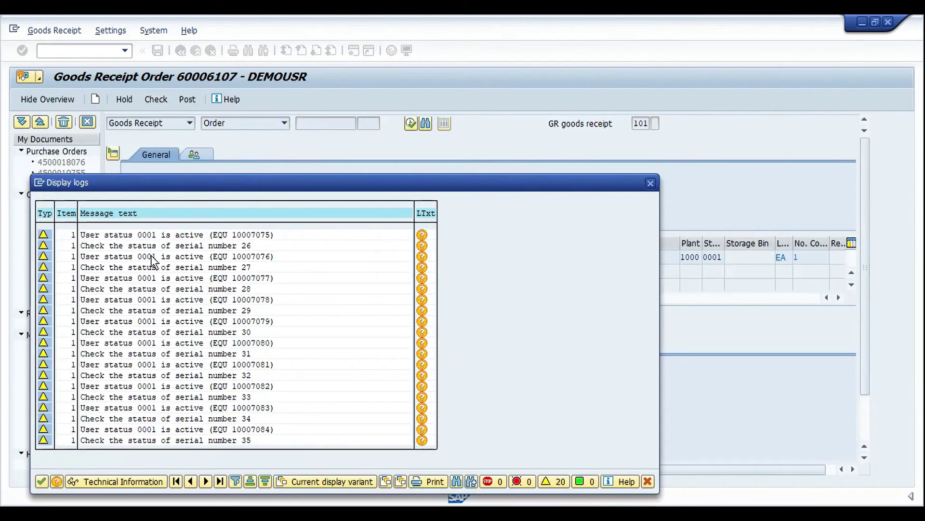
pyautogui.moveTo(85, 236); pyautogui.dragTo(279, 239)
pyautogui.hotkey('ctrl', 'c')
pyautogui.moveTo(176, 246); pyautogui.dragTo(250, 243)
pyautogui.hotkey('ctrl', 'c')
pyautogui.moveTo(176, 267); pyautogui.dragTo(250, 267)
pyautogui.hotkey('ctrl', 'c')
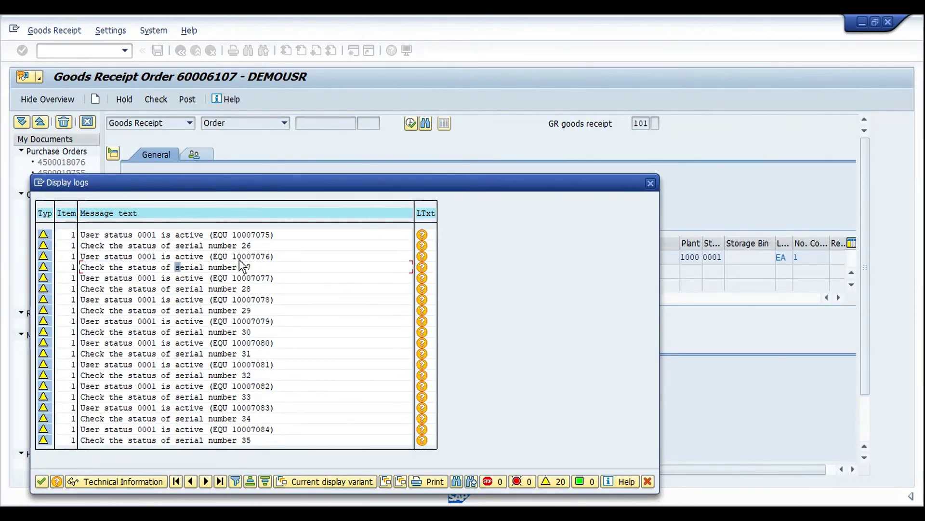
pyautogui.moveTo(257, 258); pyautogui.dragTo(272, 257)
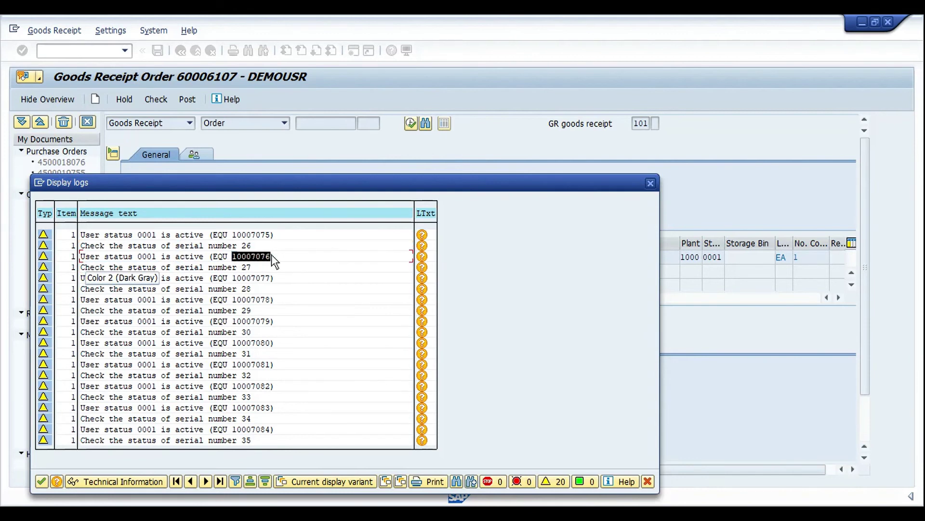
pyautogui.hotkey('ctrl', 'c')
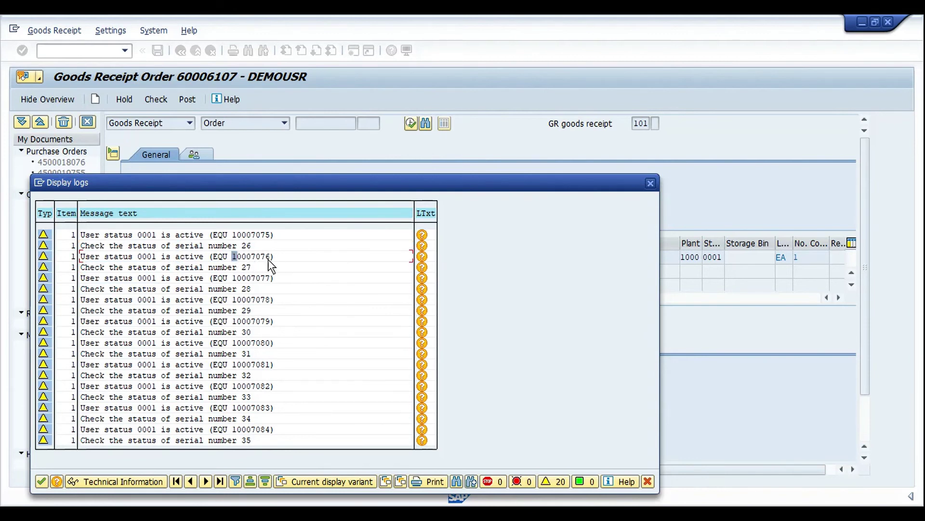
pyautogui.moveTo(293, 182); pyautogui.dragTo(604, 235)
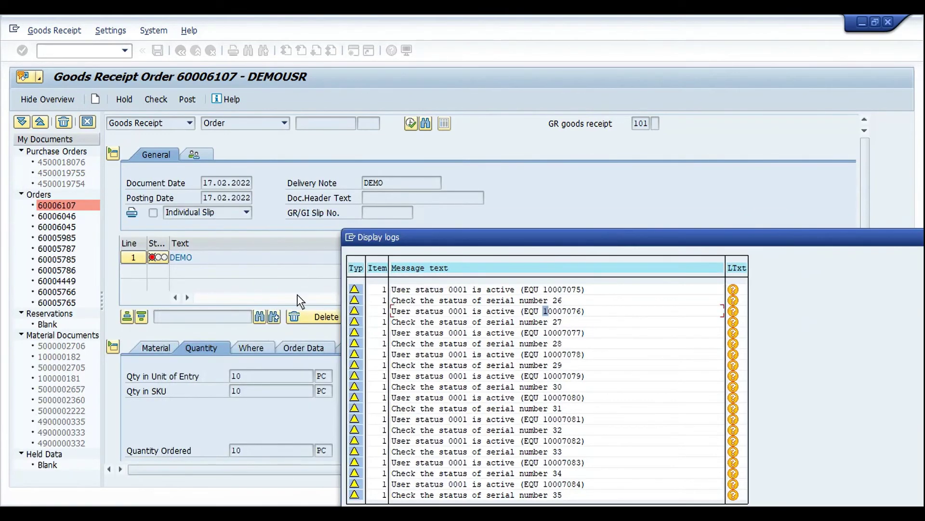
pyautogui.moveTo(509, 232); pyautogui.dragTo(433, 125)
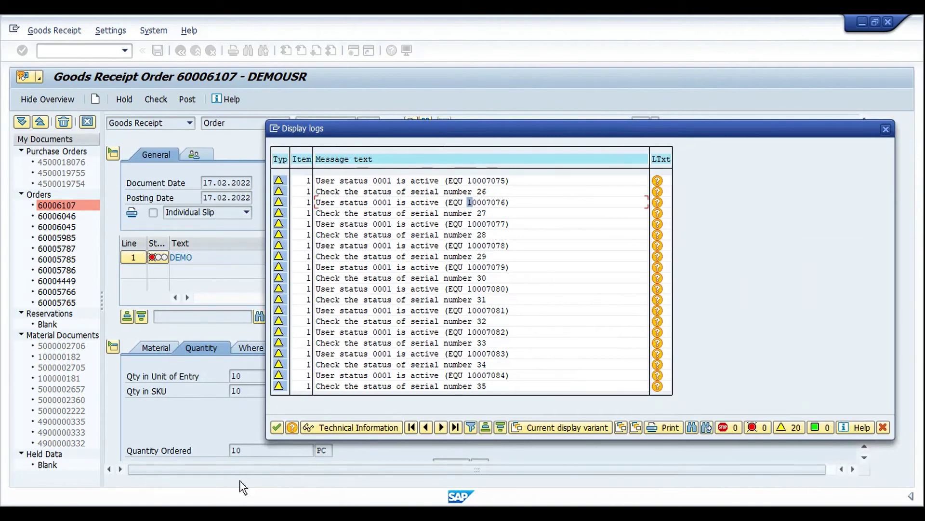
pyautogui.click(277, 427)
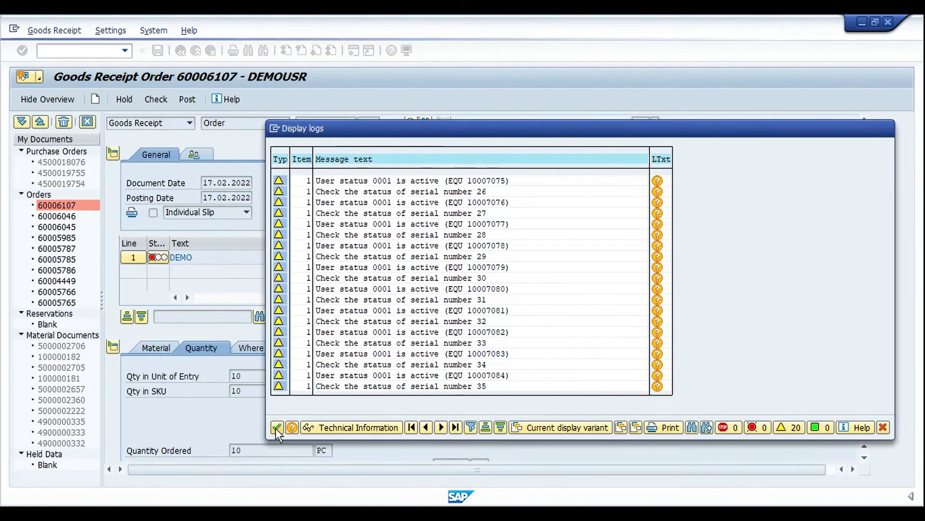
# - Review the serial numbers carried over to the Rotor item and post the goods receipt
pyautogui.click(359, 328)
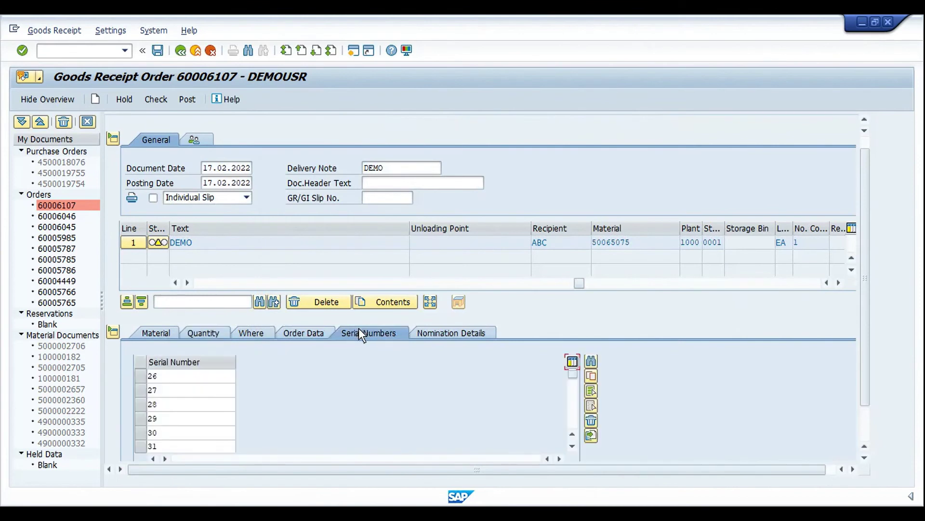
pyautogui.scroll(-3, 866, 329)
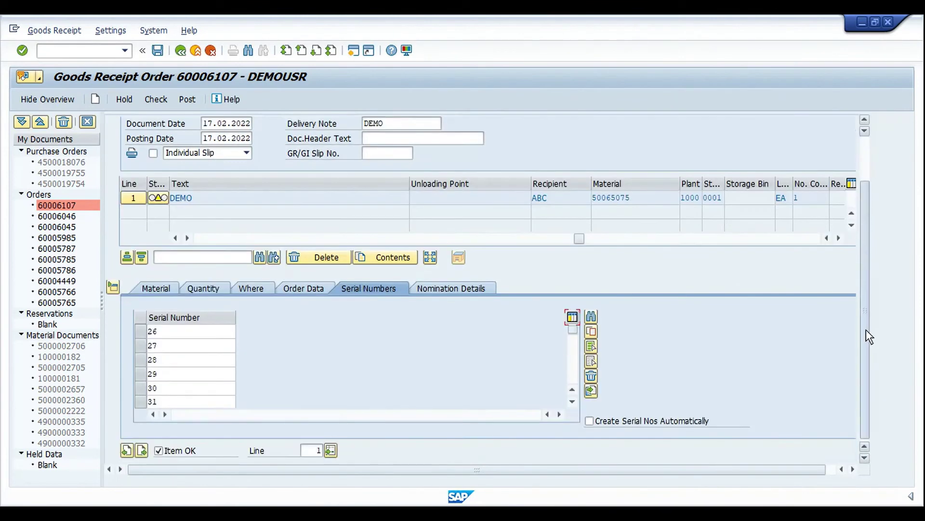
pyautogui.click(189, 335)
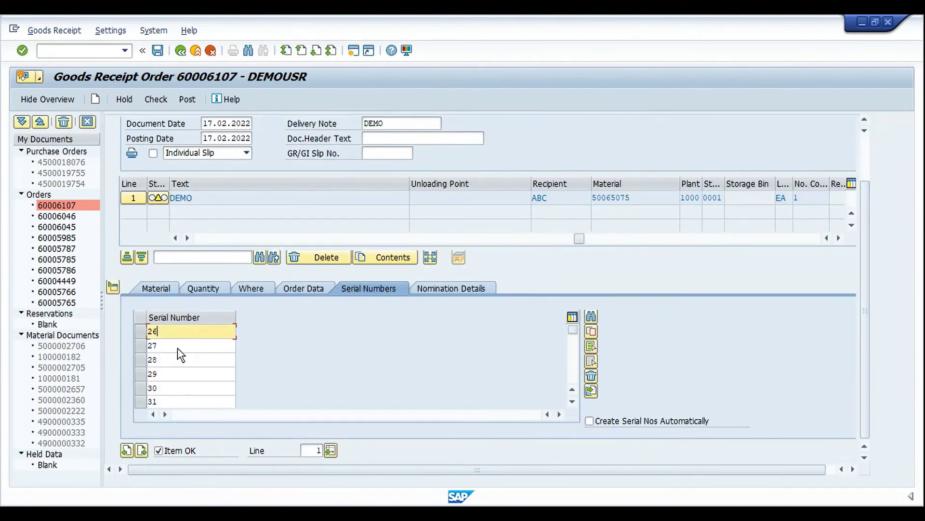
pyautogui.click(175, 348)
pyautogui.click(171, 371)
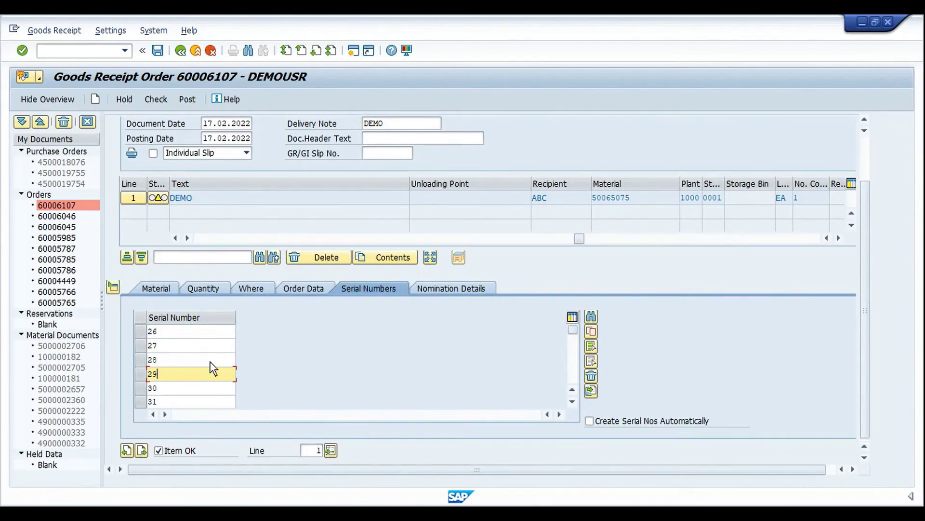
pyautogui.click(186, 100)
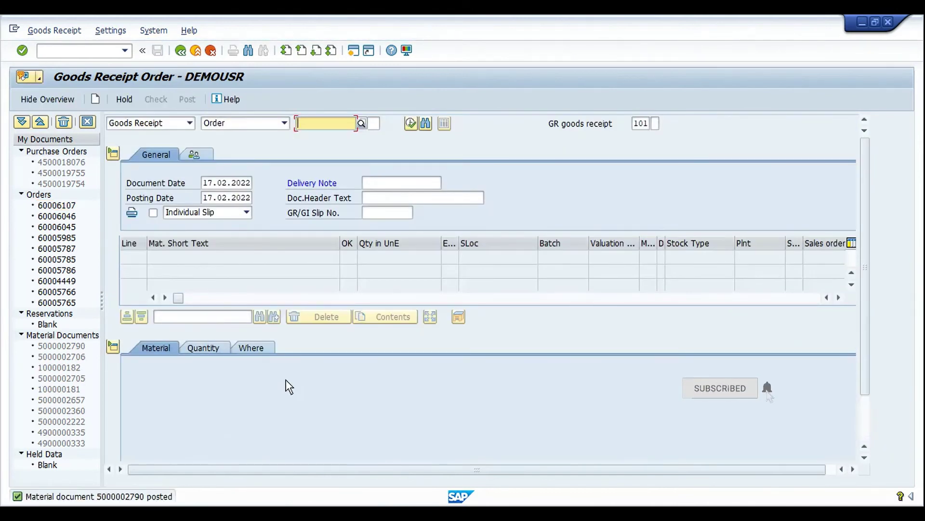
# - Switch to the serializing procedures session and run stock overview MMBE for material 50065075 in plant 1000
pyautogui.click(533, 458)
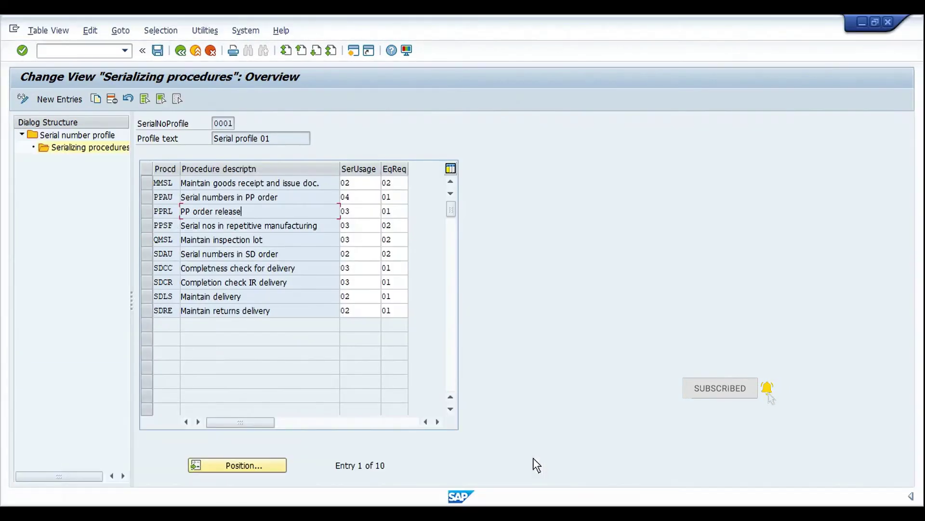
pyautogui.write('/NMMBE')
pyautogui.press('Return')
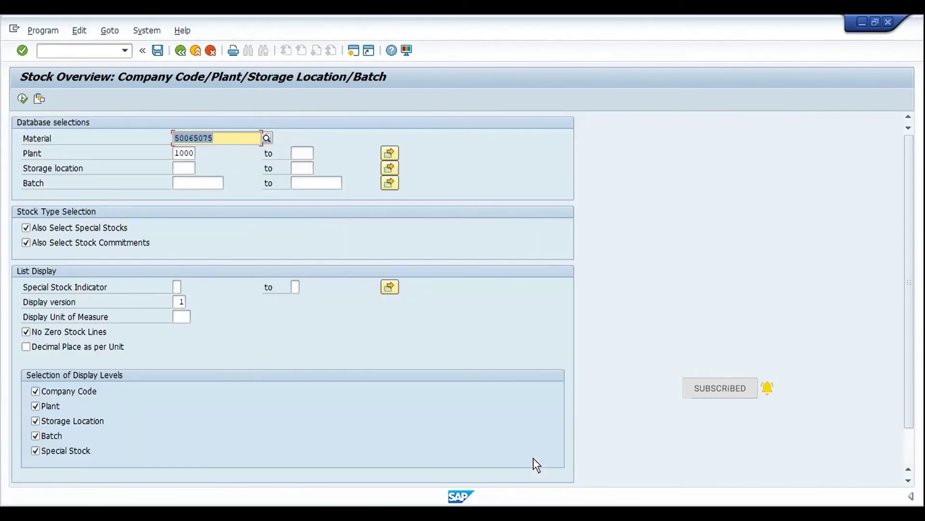
pyautogui.click(23, 100)
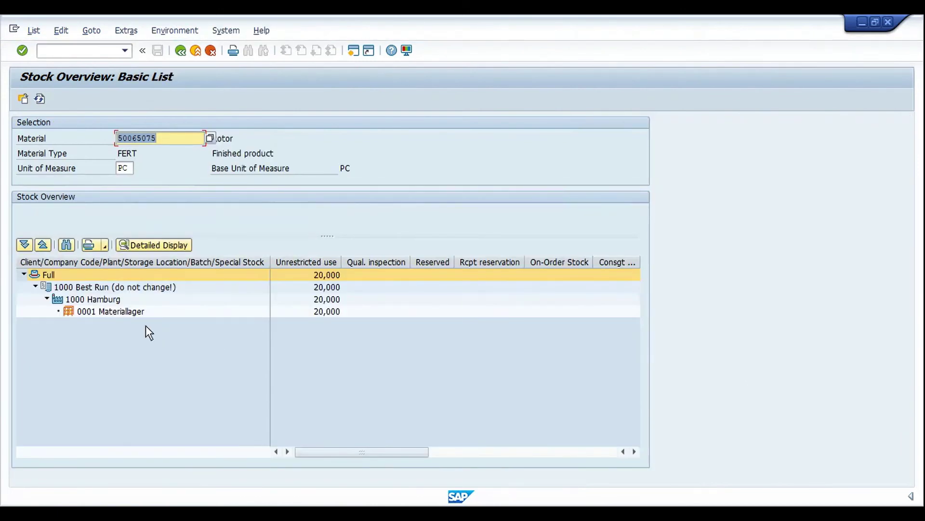
# - Examine the unrestricted-use stock of storage location 0001 Materiallager and select that location in the stock overview
pyautogui.click(111, 311)
pyautogui.click(334, 312)
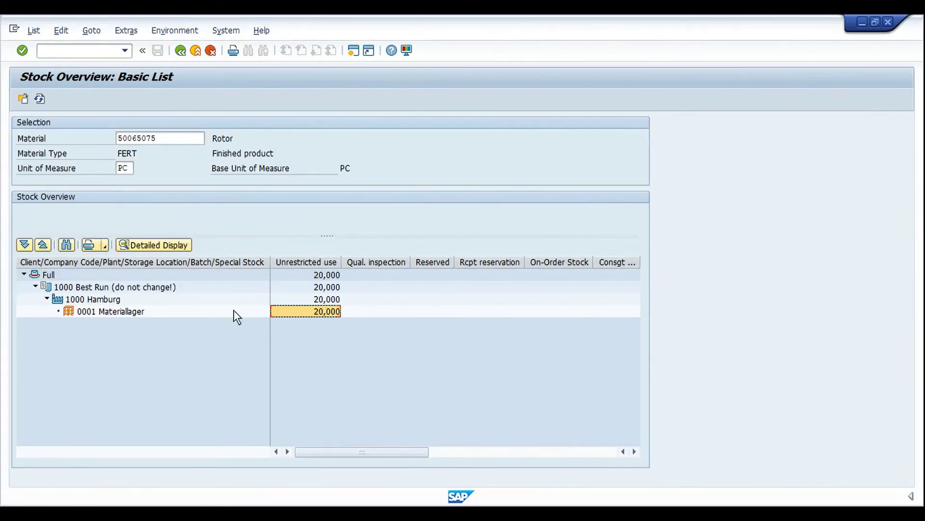
pyautogui.click(136, 315)
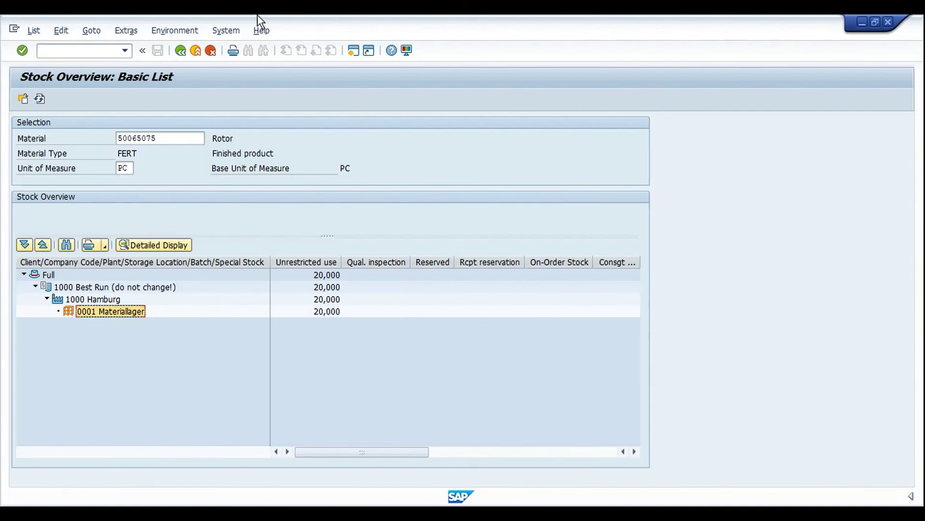
# - Display the equipment and serial number list for storage location 0001, widen the Equipment column and select the rows of serial numbers 26 to 35
pyautogui.click(187, 31)
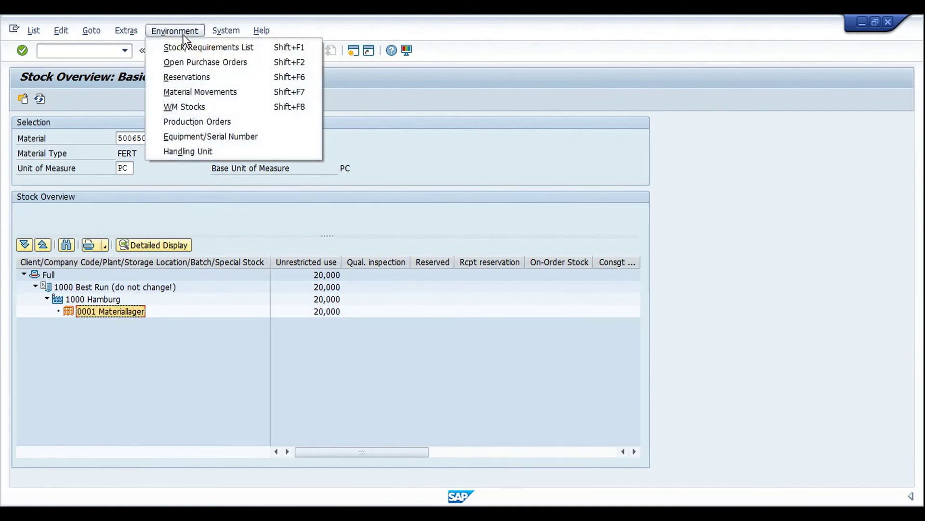
pyautogui.click(213, 136)
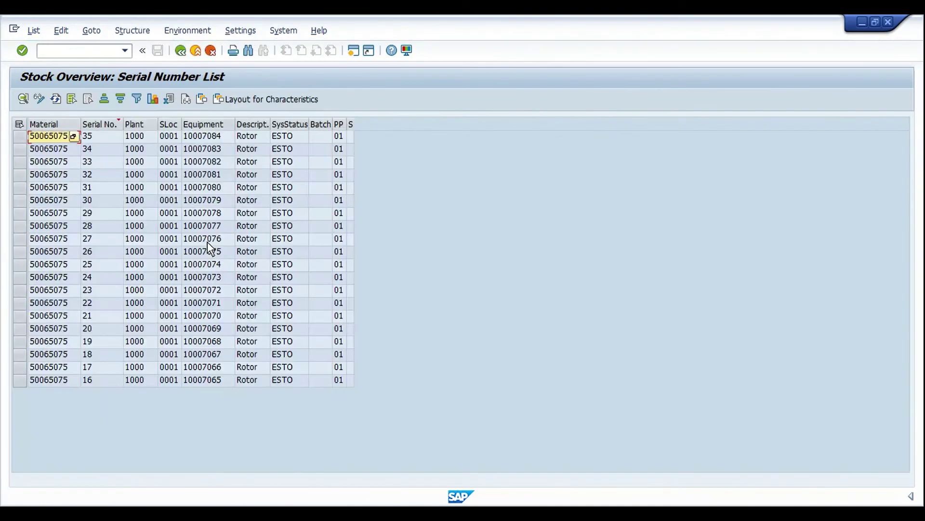
pyautogui.moveTo(234, 127); pyautogui.dragTo(248, 127)
pyautogui.click(226, 137)
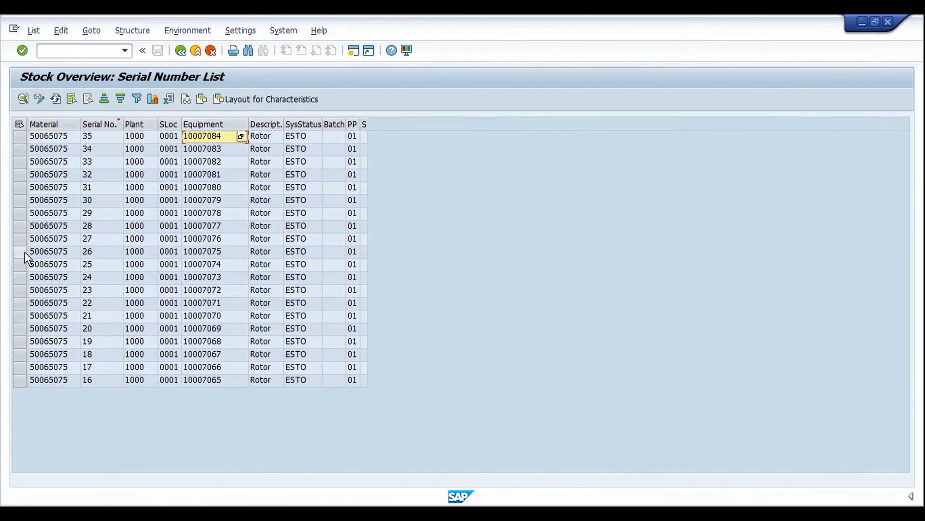
pyautogui.moveTo(24, 252); pyautogui.dragTo(12, 140)
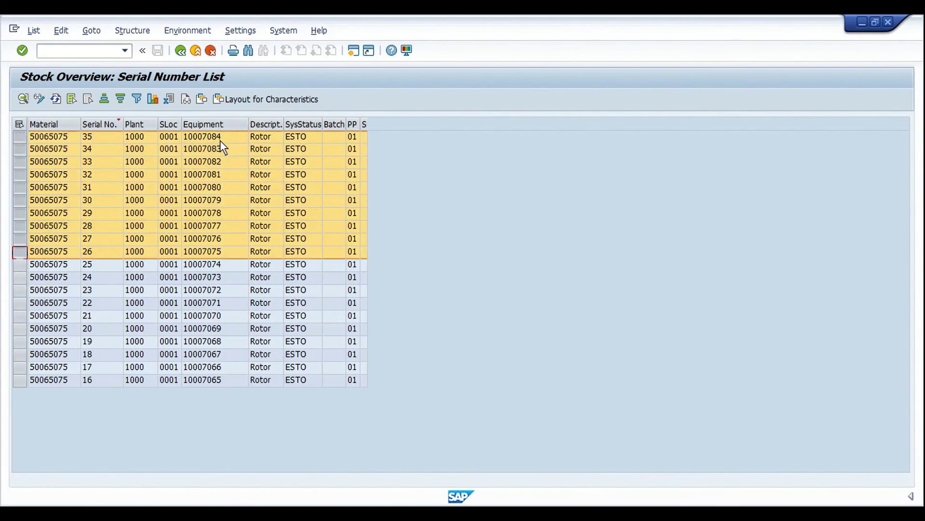
# - Switch to the Goods Receipt Order session and start the equipment display transaction IE03
pyautogui.click(360, 496)
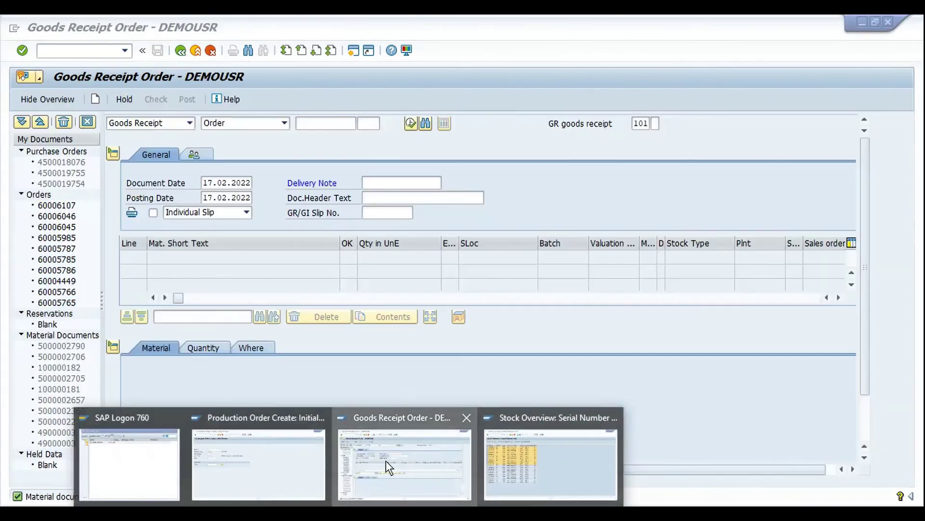
pyautogui.click(385, 461)
pyautogui.write('/NIE')
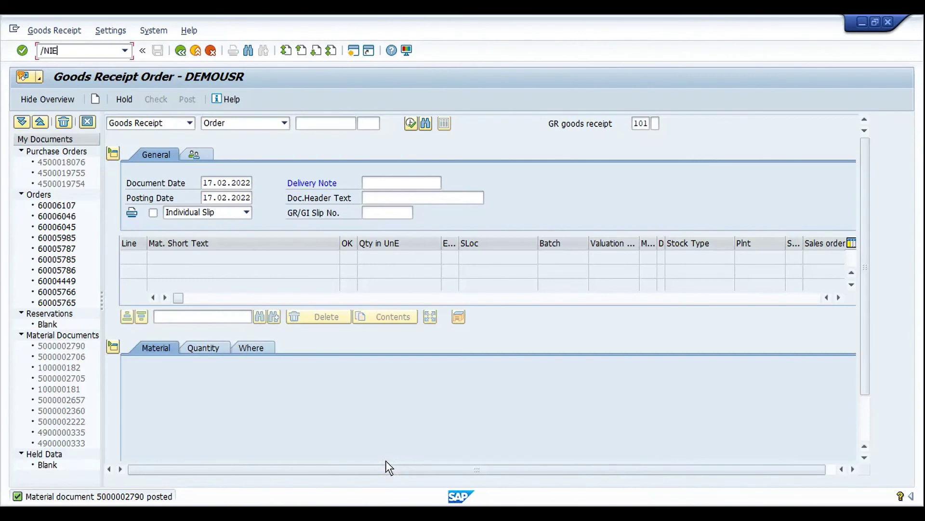
pyautogui.write('03')
pyautogui.press('Return')
# - Copy equipment number 10007084 from the stock overview's serial number list and display that equipment in IE03
pyautogui.hotkey('alt', 'Tab')
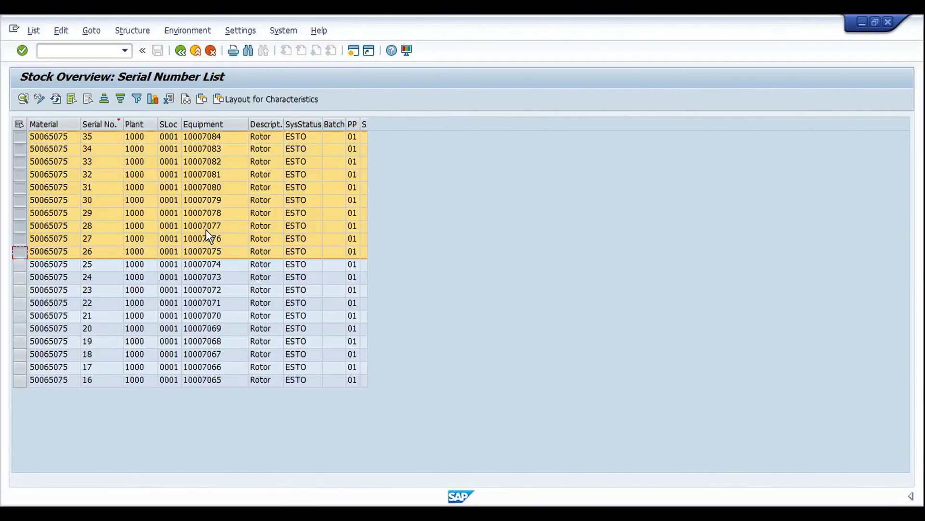
pyautogui.click(207, 137)
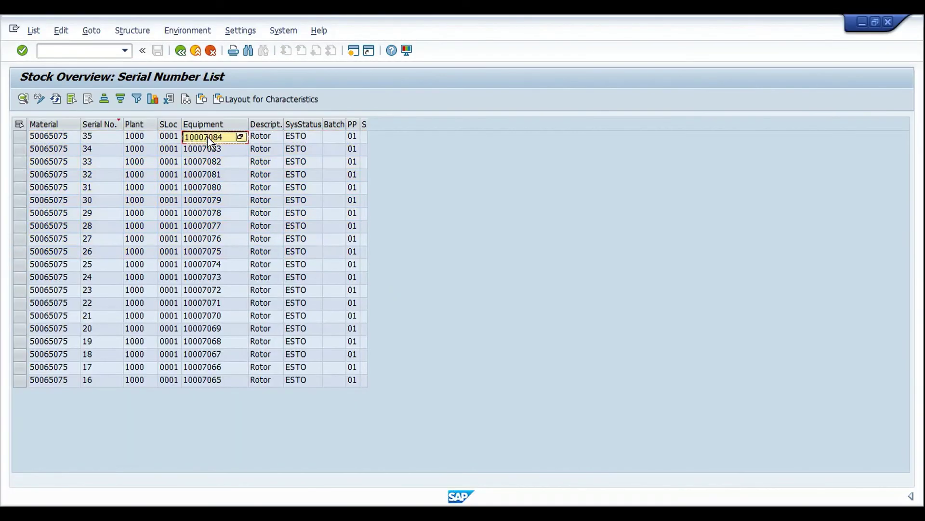
pyautogui.hotkey('ctrl', 'c')
pyautogui.hotkey('alt', 'Tab')
pyautogui.hotkey('ctrl', 'v')
pyautogui.press('Return')
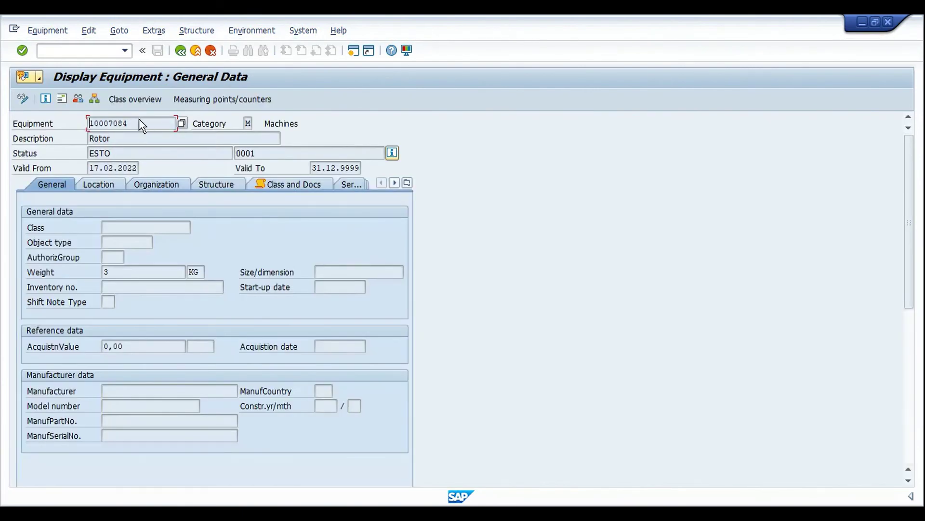
# - Show the serial number details of equipment 10007084 and examine its serial number and material
pyautogui.click(291, 184)
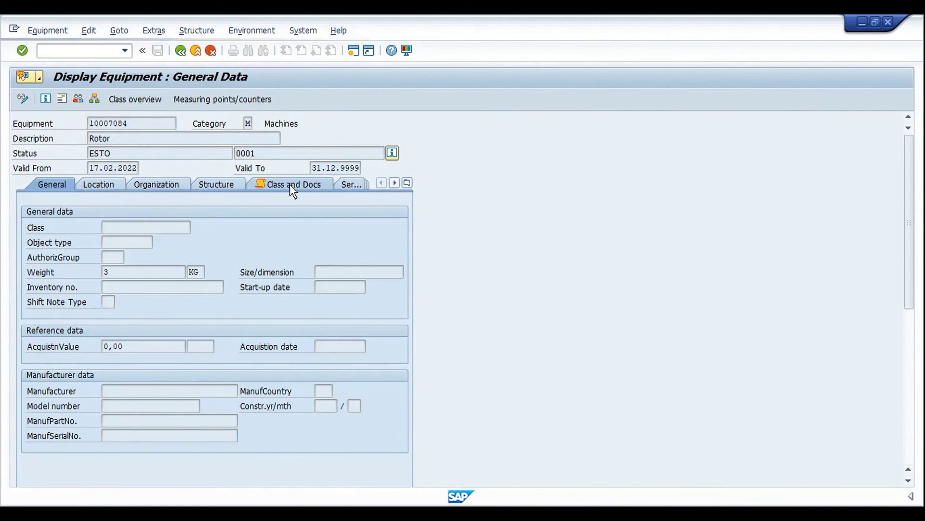
pyautogui.click(351, 183)
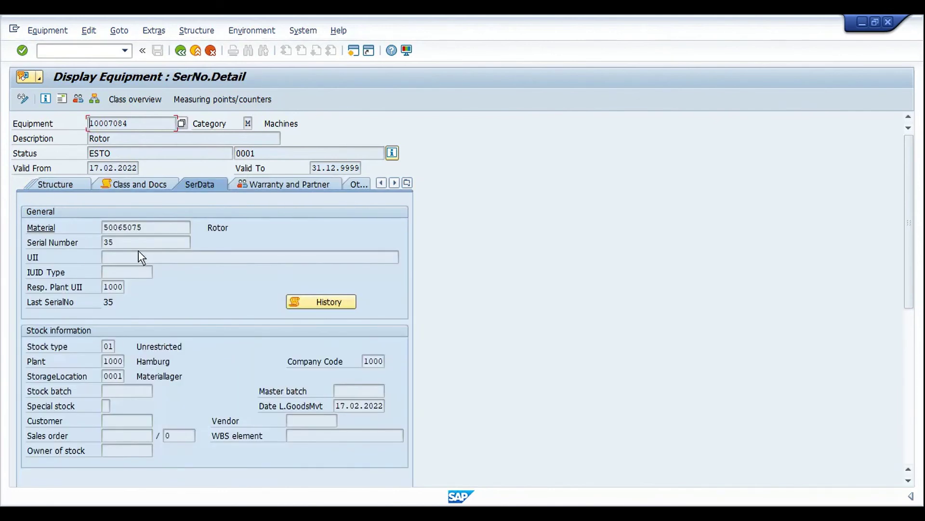
pyautogui.click(113, 242)
pyautogui.click(112, 227)
pyautogui.click(102, 227)
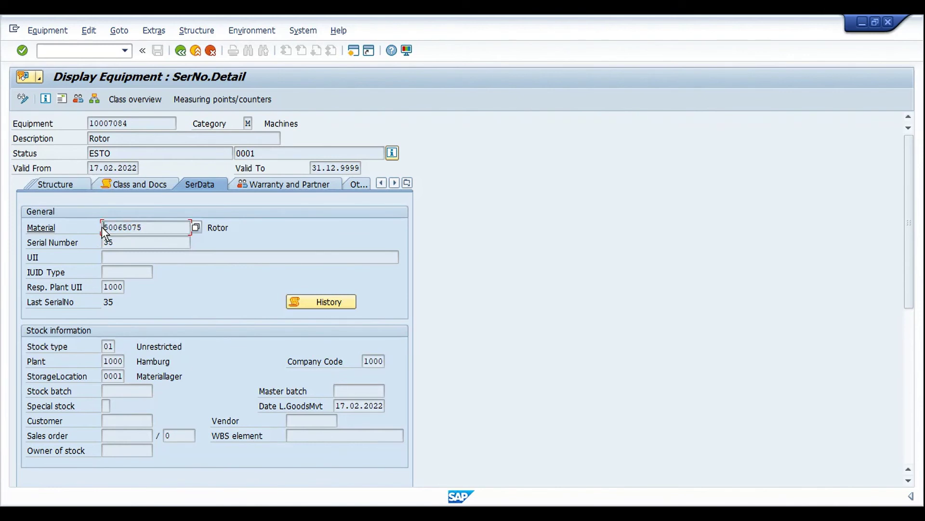
# - Examine the customer warranty start of equipment 10007084, and return to its serial data to review the current and last serial numbers
pyautogui.click(282, 187)
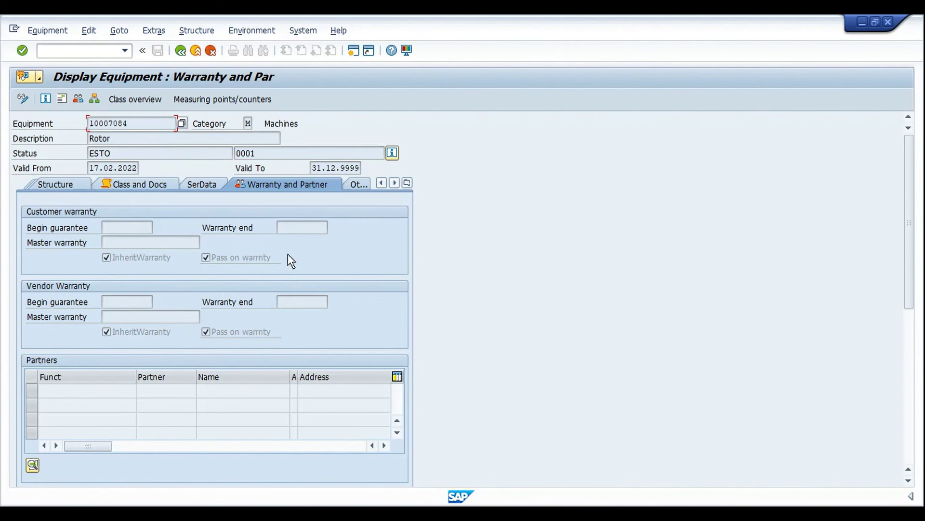
pyautogui.click(136, 227)
pyautogui.click(214, 184)
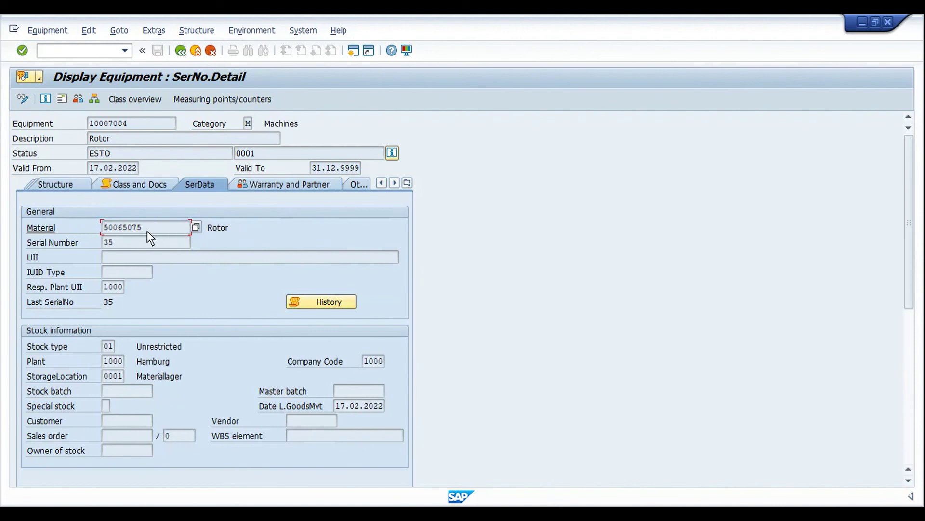
pyautogui.click(103, 304)
pyautogui.doubleClick(116, 241)
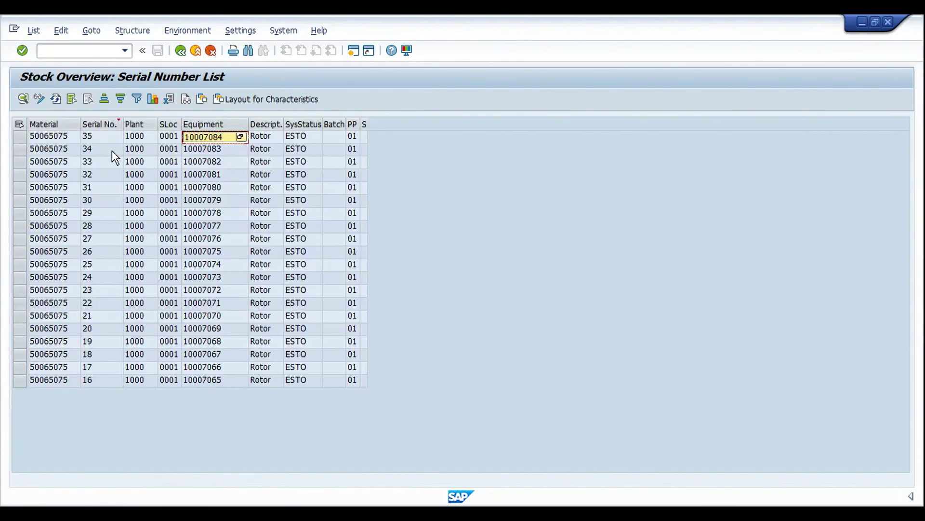
# - Take equipment number 10007080 from the serial number list, display it in IE03 and view its organization, structure and serial data
pyautogui.click(207, 191)
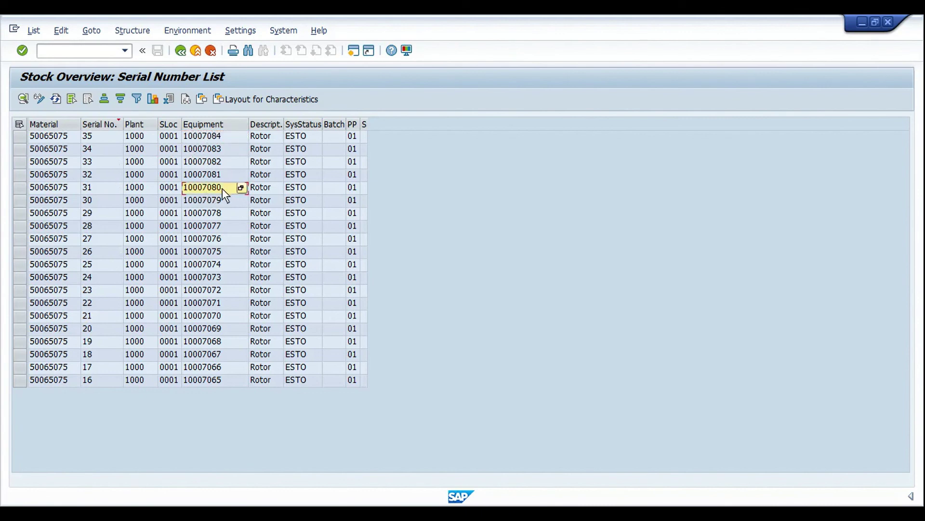
pyautogui.press('F3')
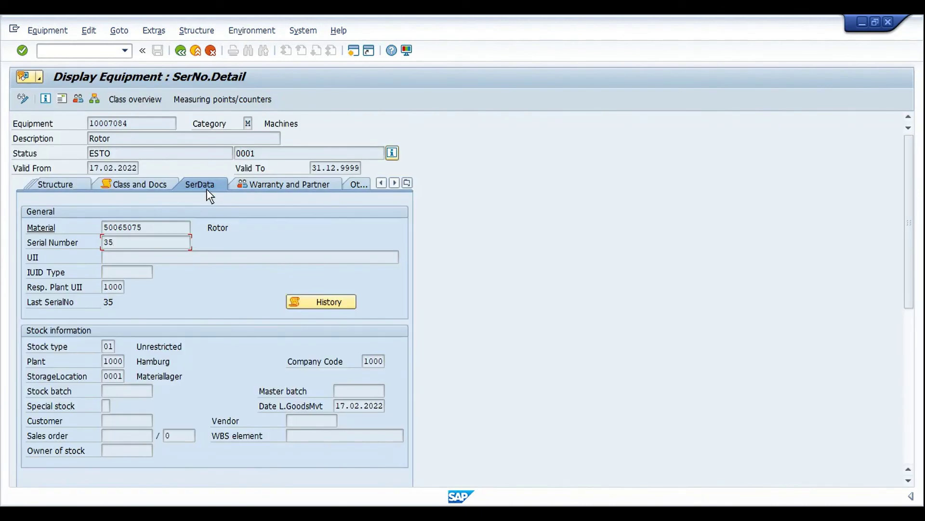
pyautogui.press('F3')
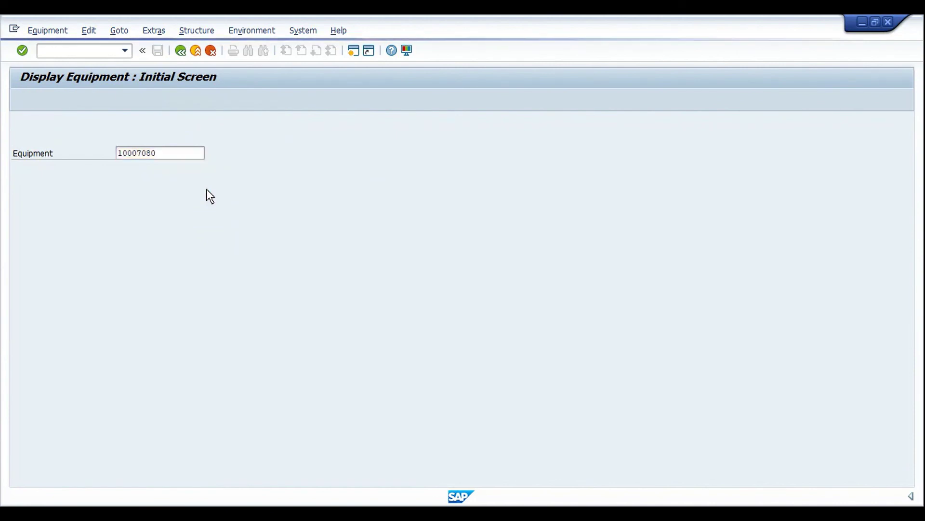
pyautogui.press('Return')
pyautogui.click(153, 184)
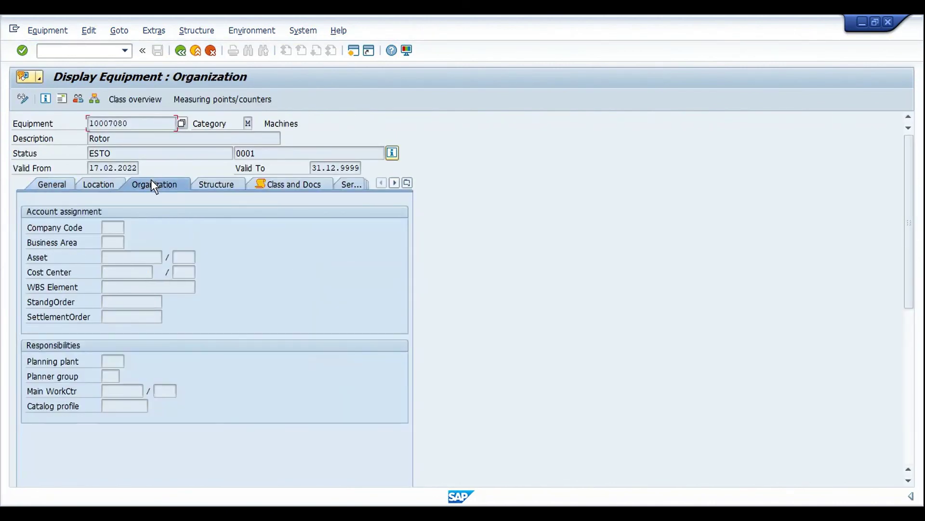
pyautogui.click(212, 183)
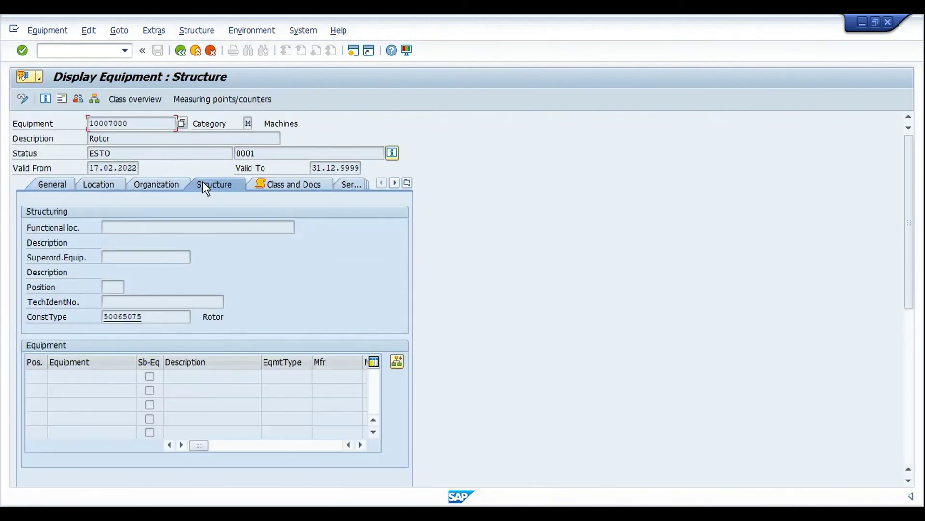
pyautogui.click(350, 186)
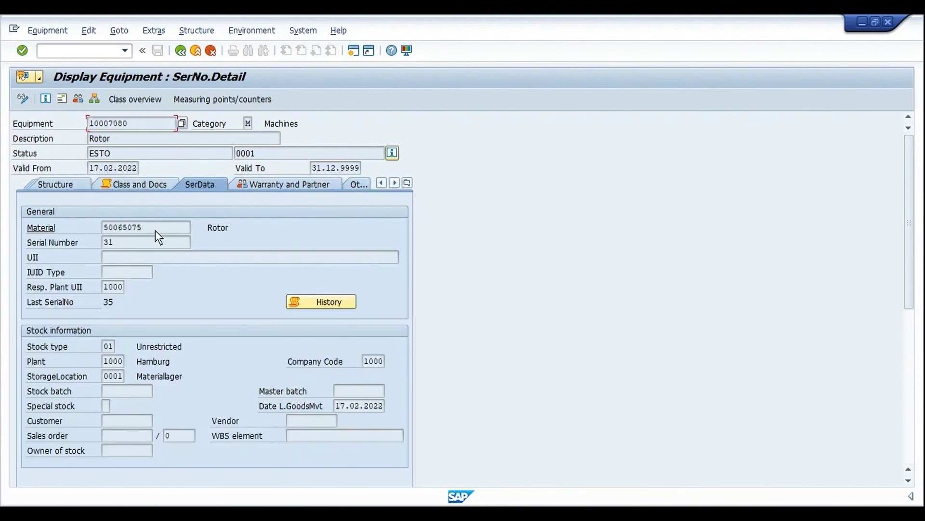
# - Compare equipment 10007080 with its material, serial number and last serial number, and examine the date of its last goods movement
pyautogui.click(121, 245)
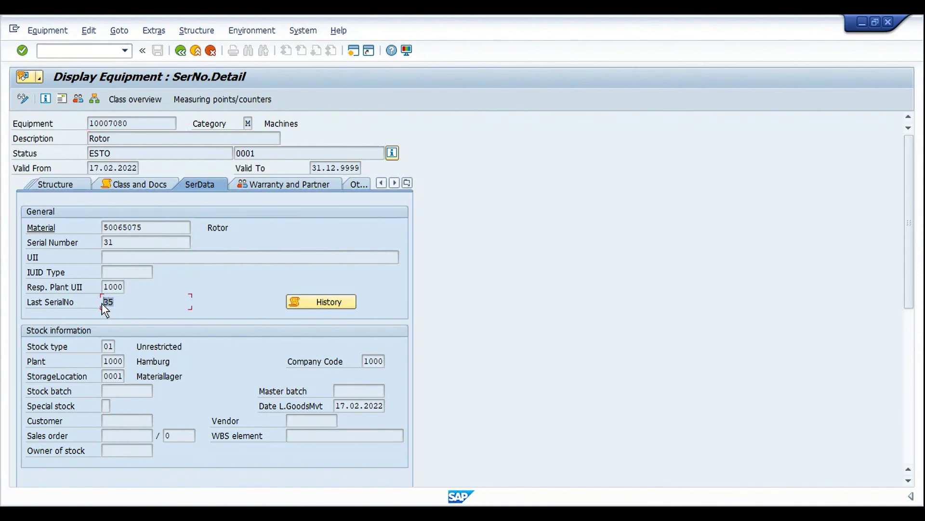
pyautogui.click(144, 227)
pyautogui.click(141, 243)
pyautogui.click(129, 124)
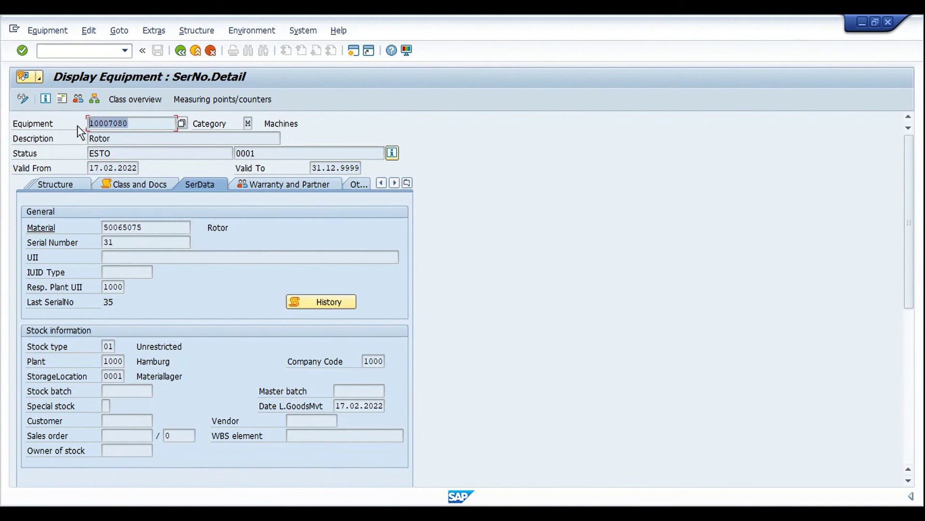
pyautogui.moveTo(132, 237); pyautogui.dragTo(90, 250)
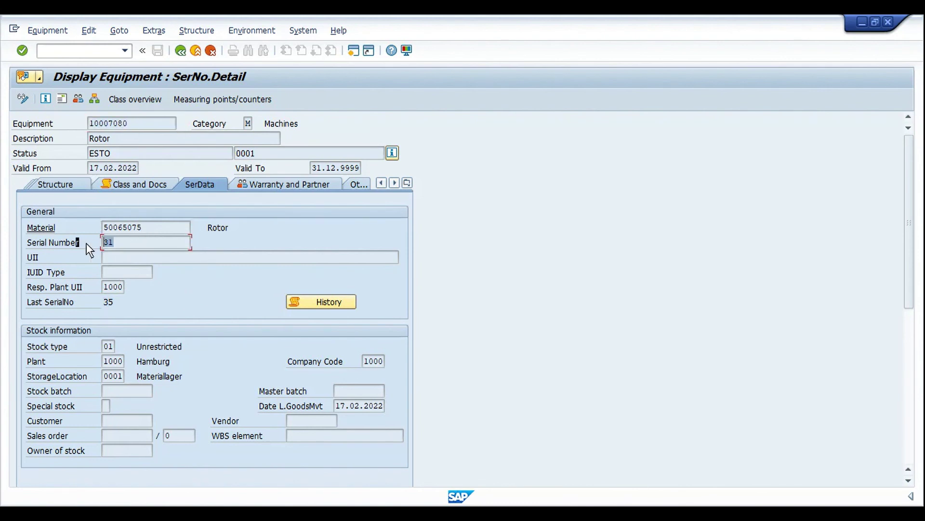
pyautogui.click(118, 301)
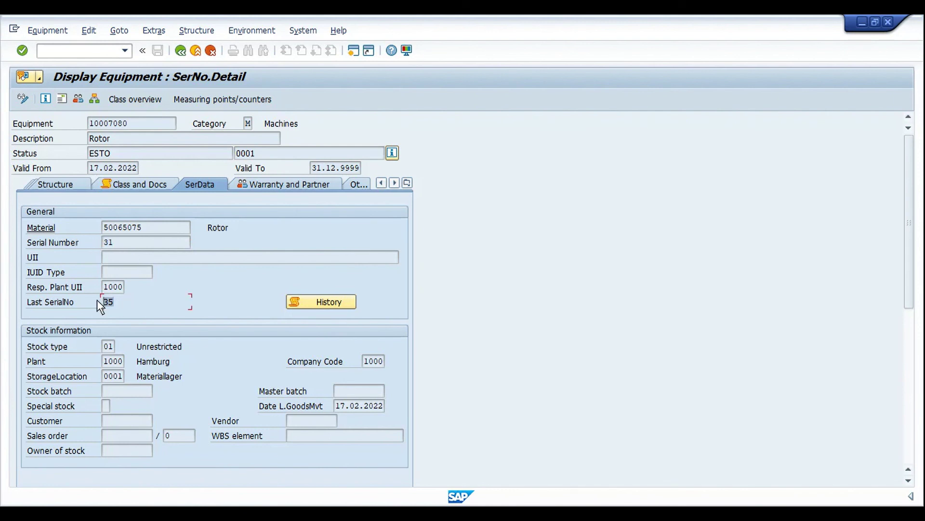
pyautogui.click(97, 300)
pyautogui.click(337, 406)
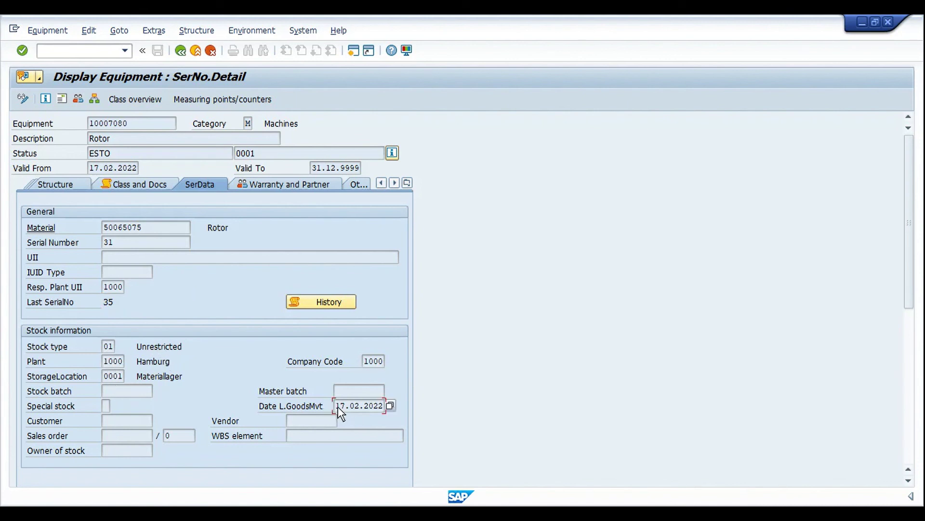
pyautogui.click(384, 405)
# - Review the general, location, organization and structure data of equipment 10007080
pyautogui.click(407, 183)
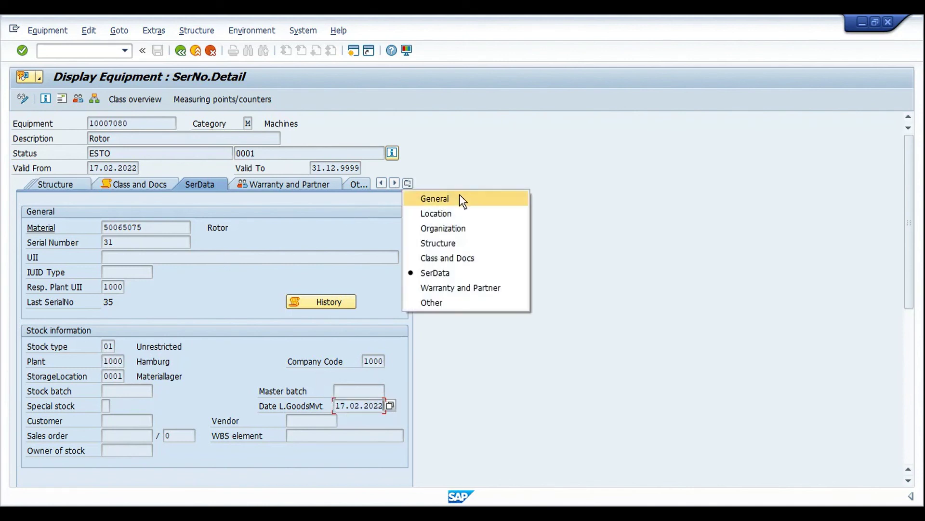
pyautogui.click(459, 196)
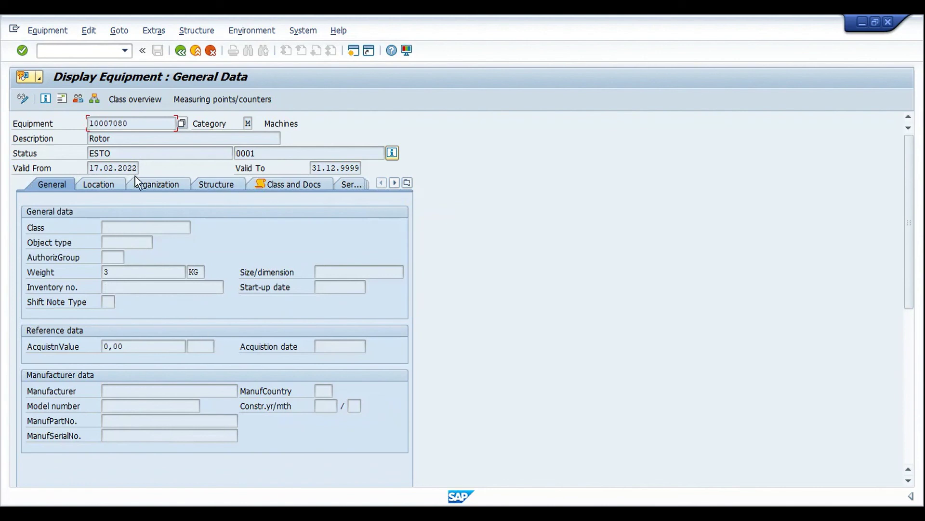
pyautogui.click(108, 186)
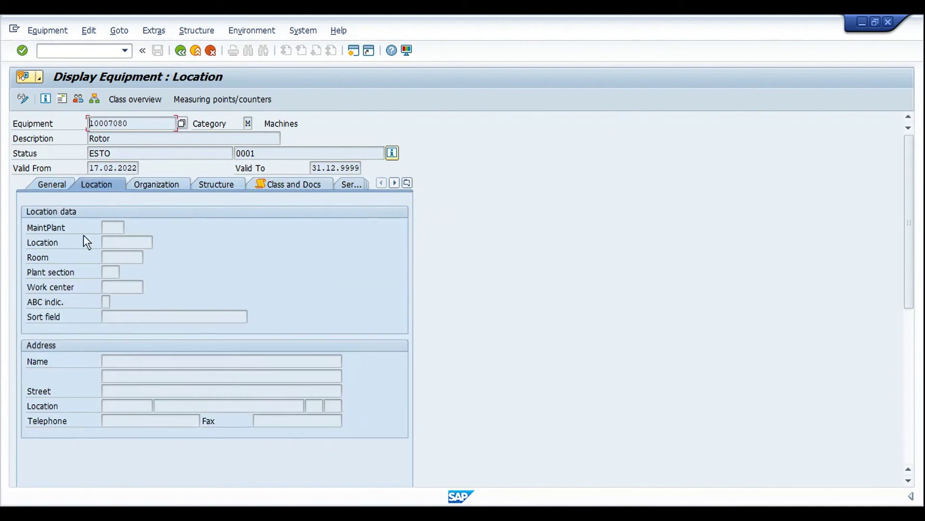
pyautogui.click(49, 185)
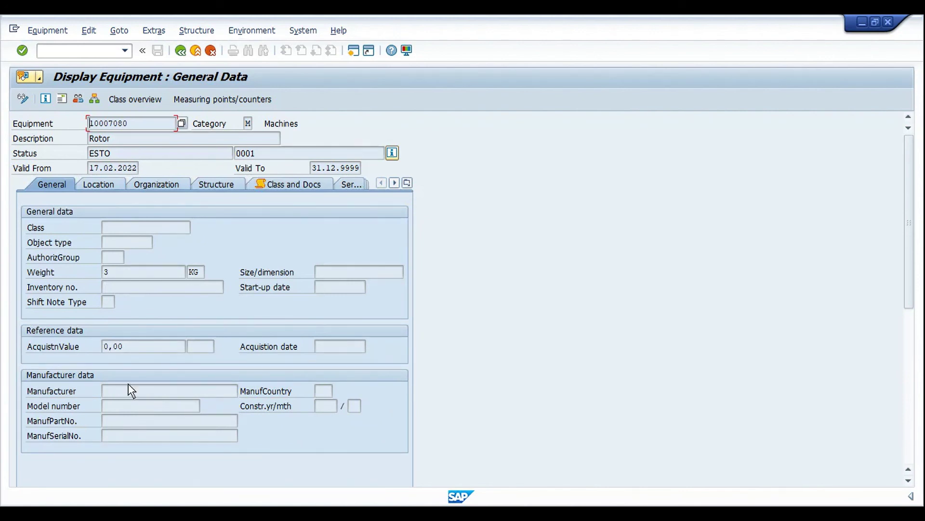
pyautogui.click(142, 185)
pyautogui.click(224, 185)
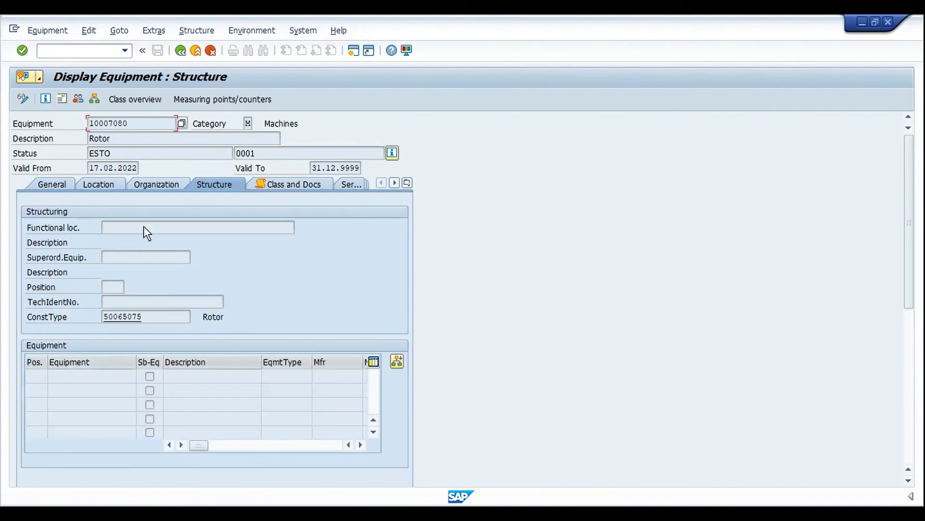